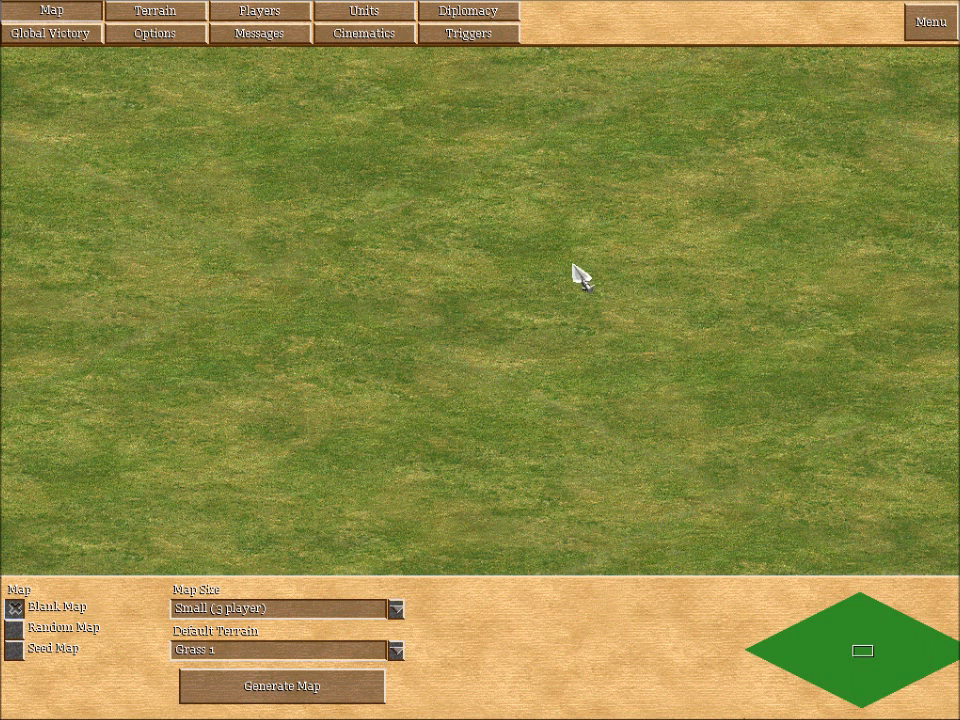
# Look over the blank map around its northern corner.
pyautogui.moveTo(681, 5)
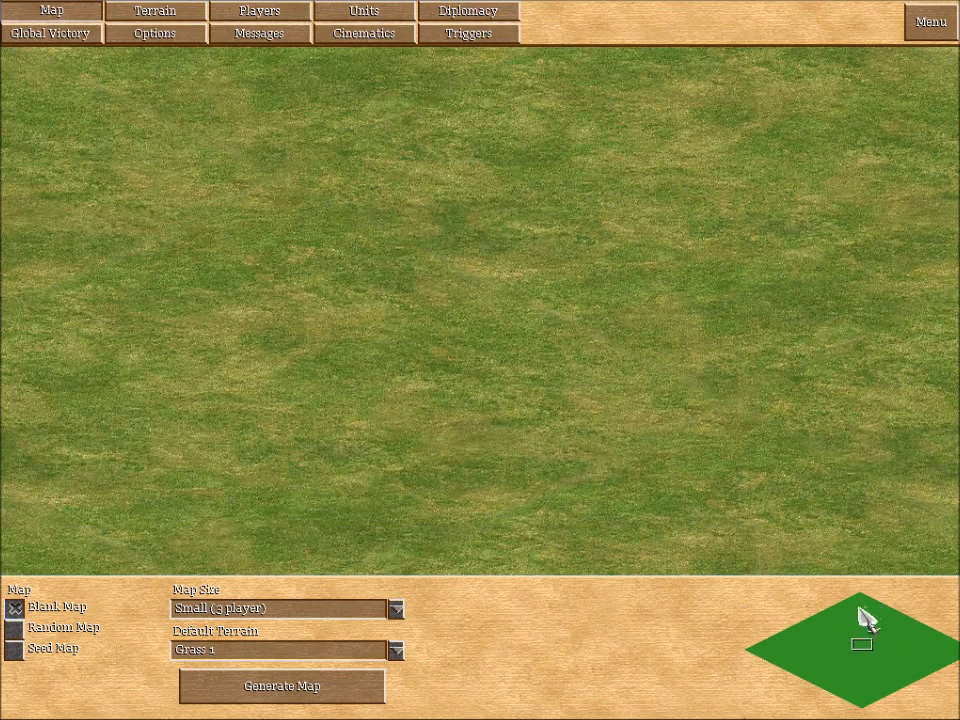
pyautogui.click(862, 618)
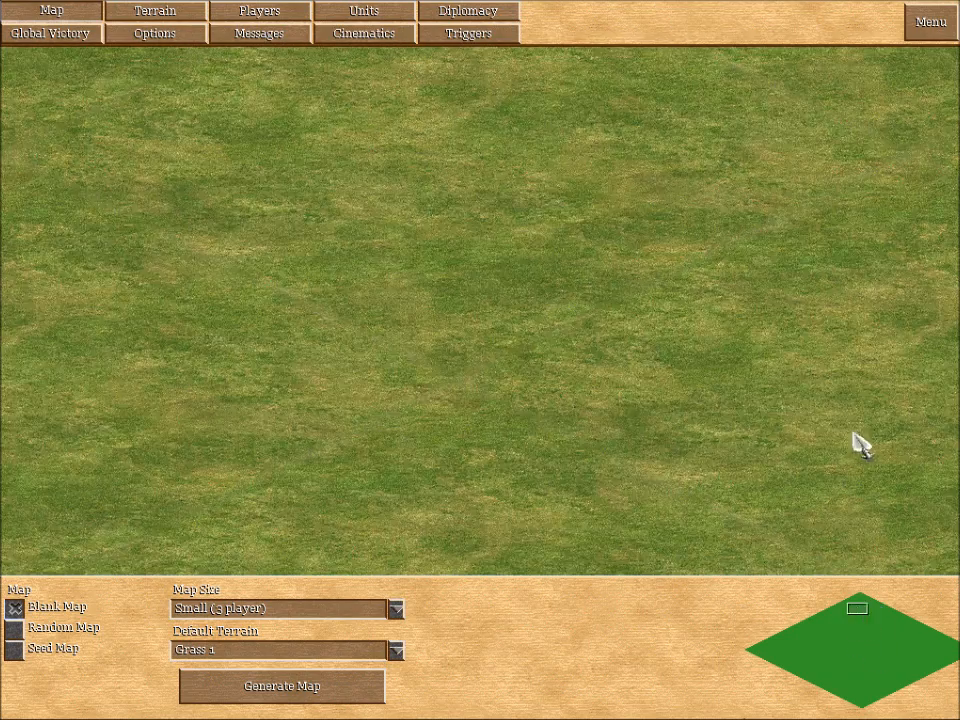
pyautogui.moveTo(874, 13)
pyautogui.moveTo(843, 2)
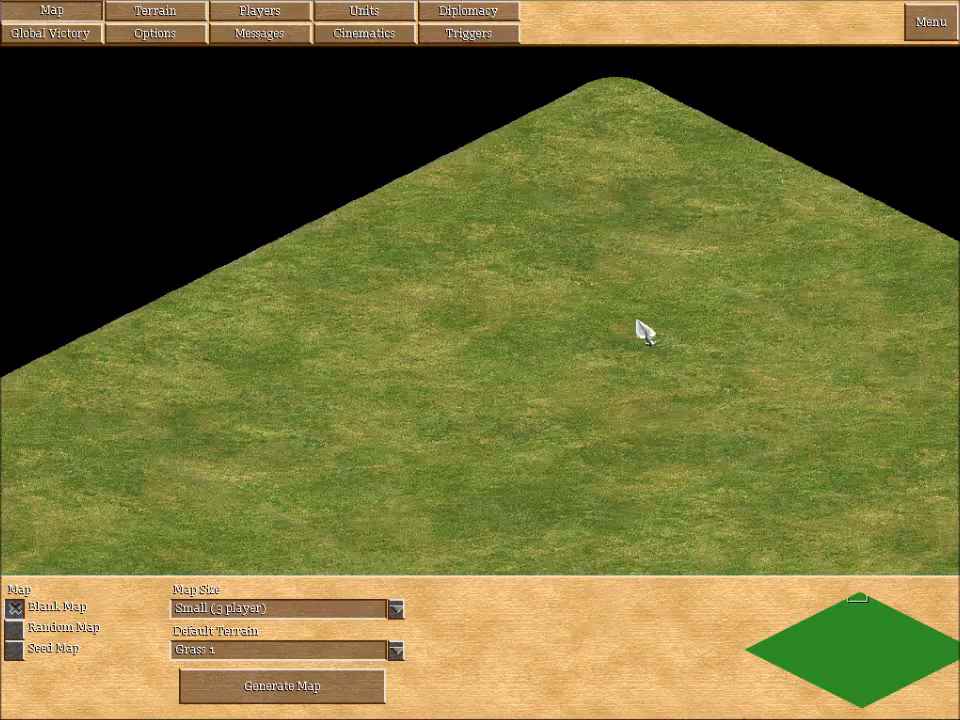
pyautogui.moveTo(641, 718)
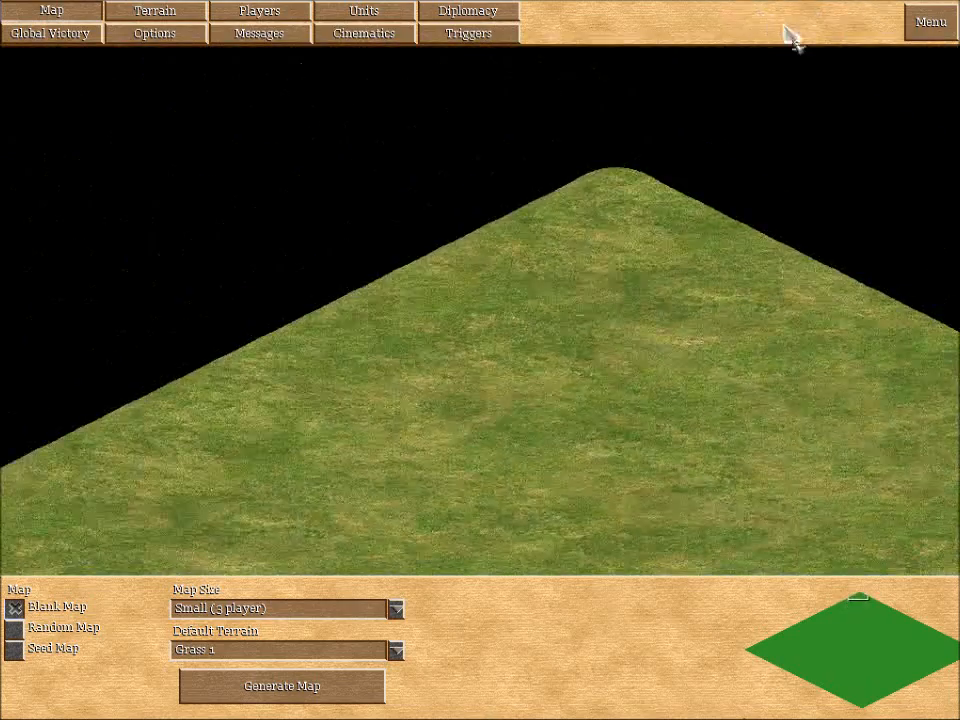
pyautogui.moveTo(810, 718)
pyautogui.moveTo(957, 718)
pyautogui.moveTo(634, 2)
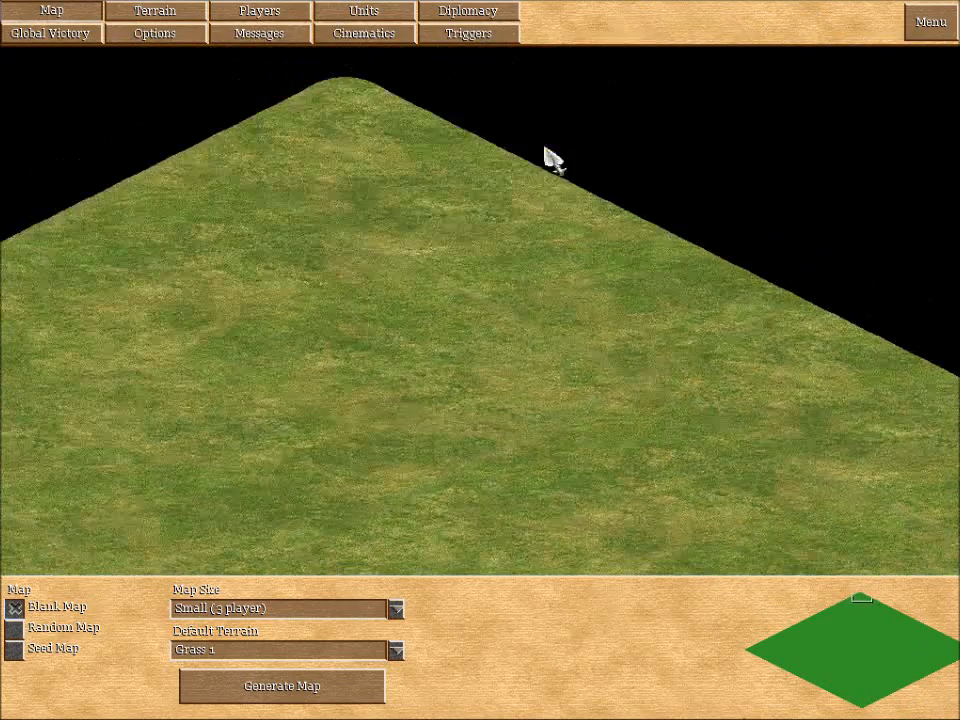
pyautogui.moveTo(2, 170)
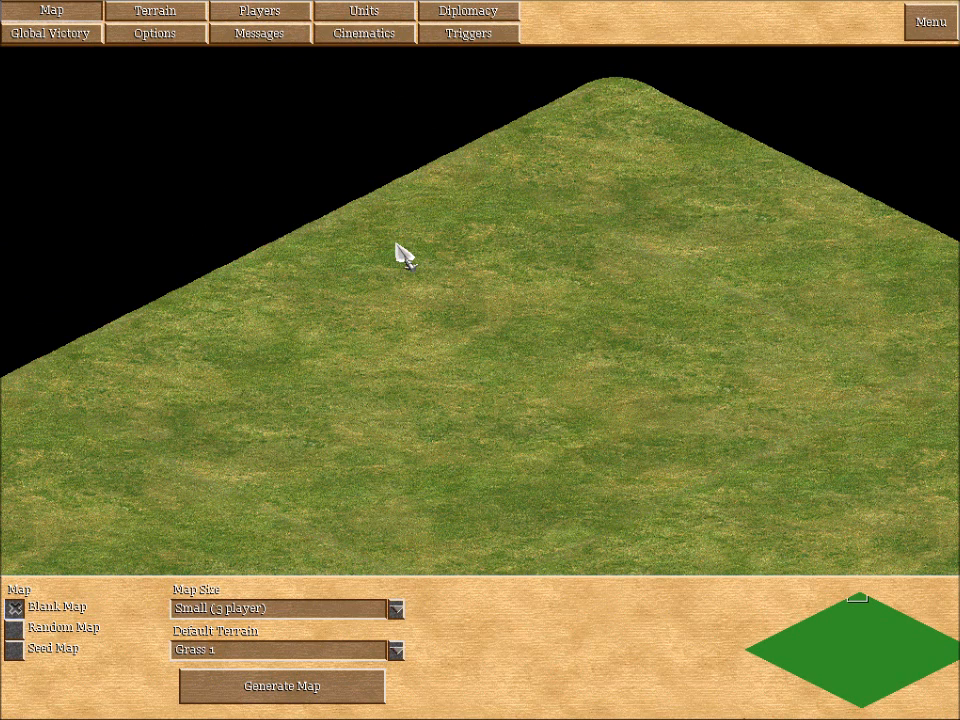
# Create a new scenario trigger and name it Hello Youtube.
pyautogui.click(490, 40)
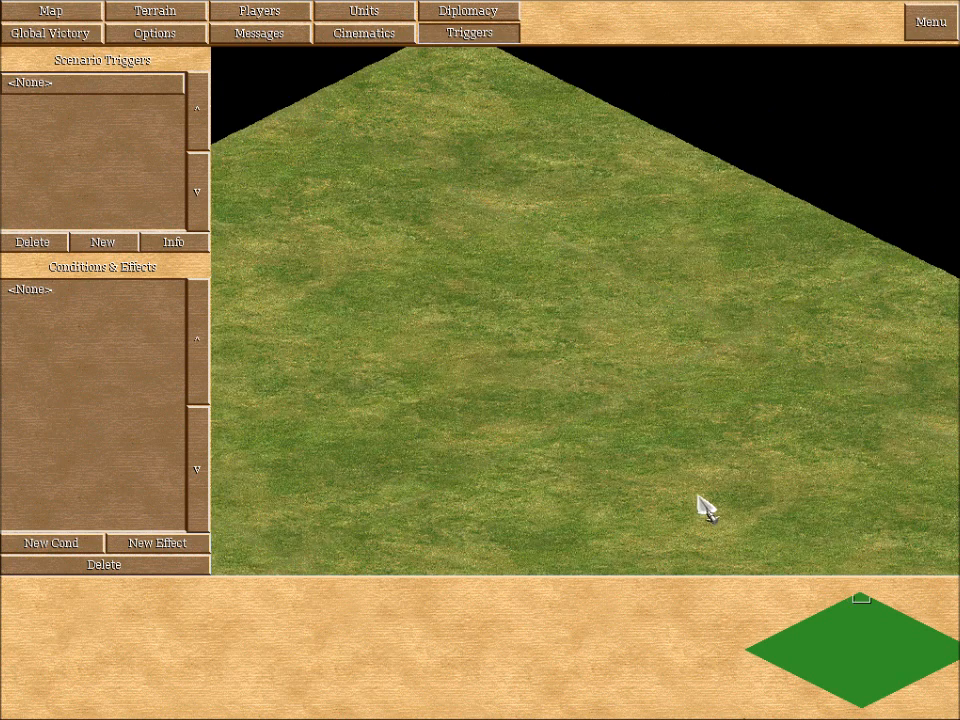
pyautogui.moveTo(563, 4)
pyautogui.moveTo(169, 716)
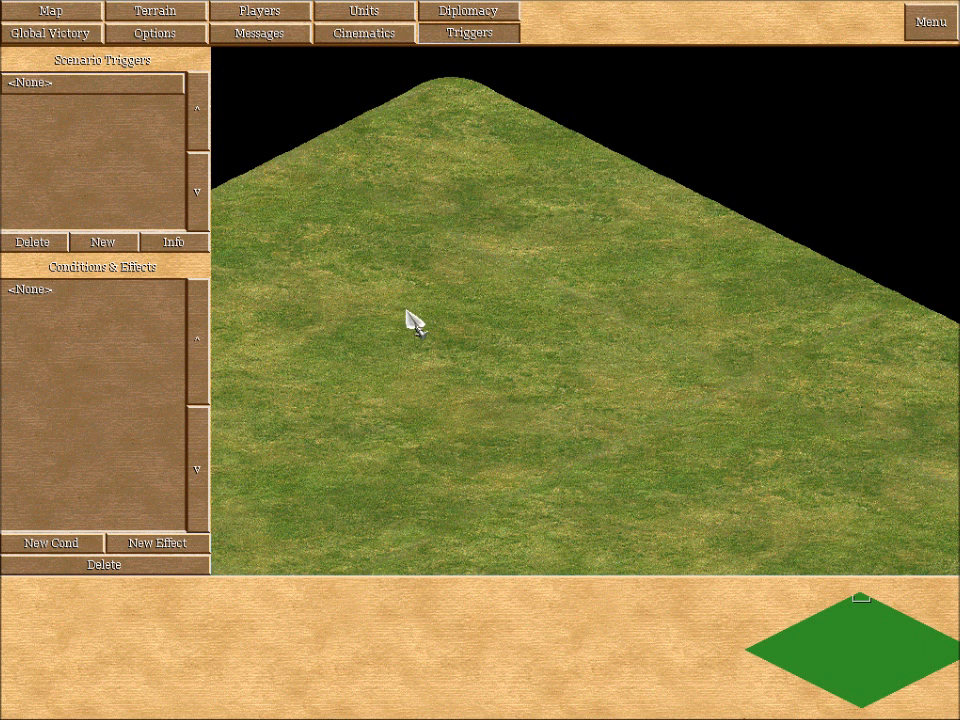
pyautogui.click(112, 243)
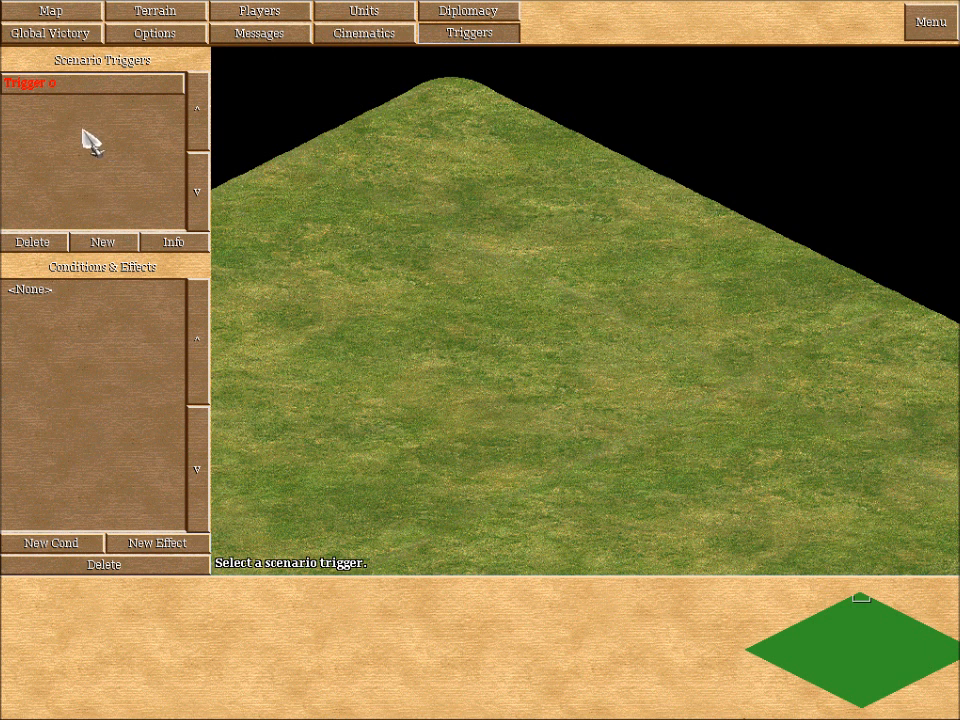
pyautogui.click(50, 84)
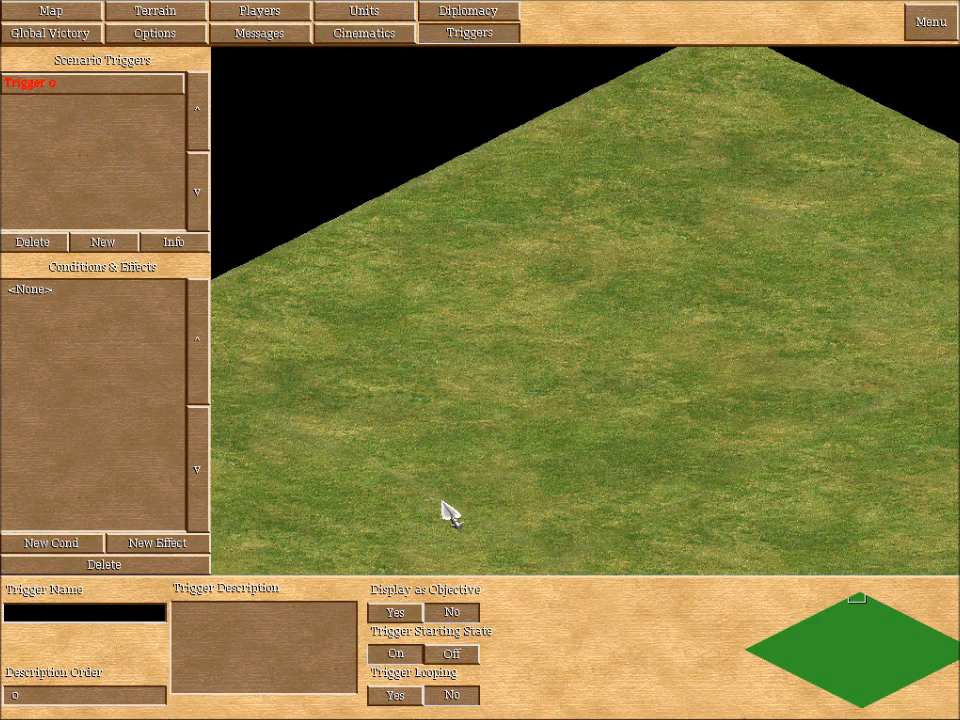
pyautogui.write('Hello Youtube')
pyautogui.click(236, 611)
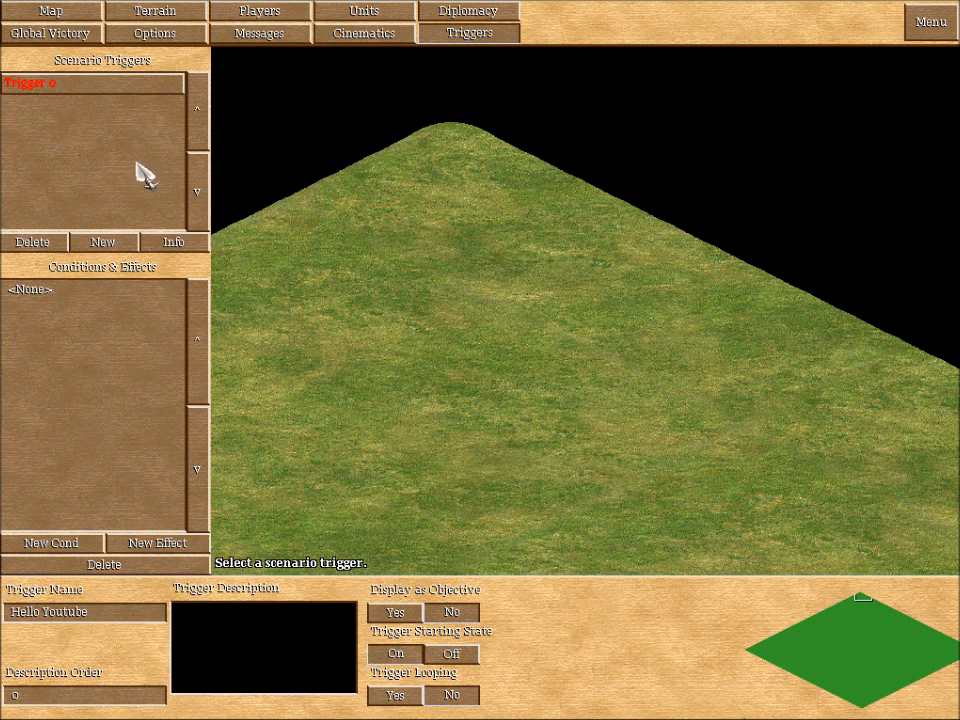
pyautogui.click(116, 84)
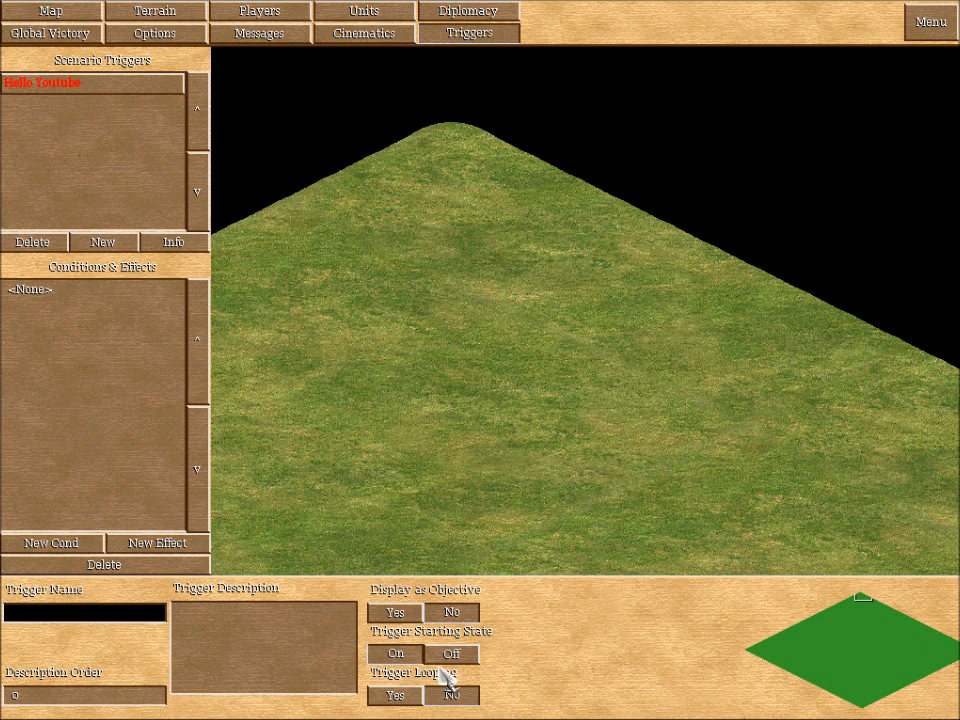
pyautogui.click(392, 696)
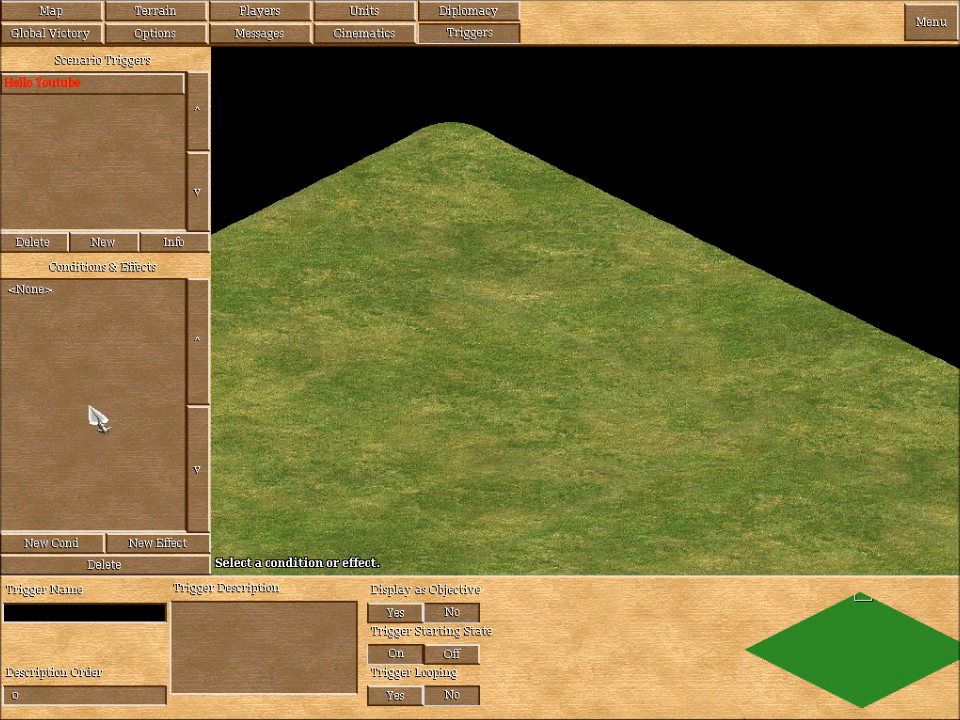
# Add a condition of type Timer to the Hello Youtube trigger.
pyautogui.click(82, 546)
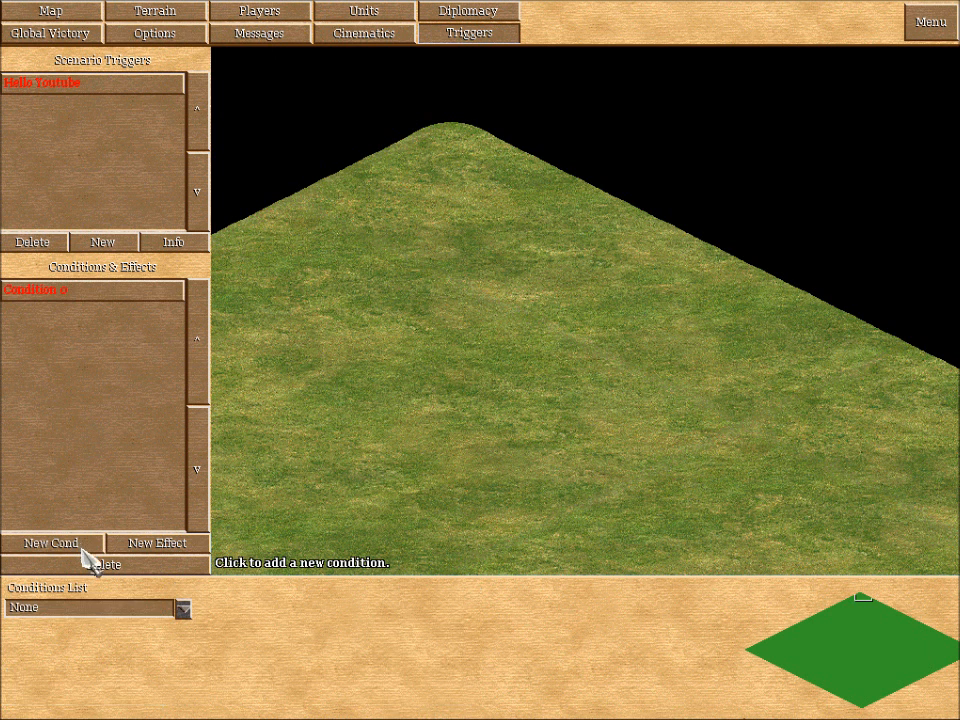
pyautogui.click(182, 607)
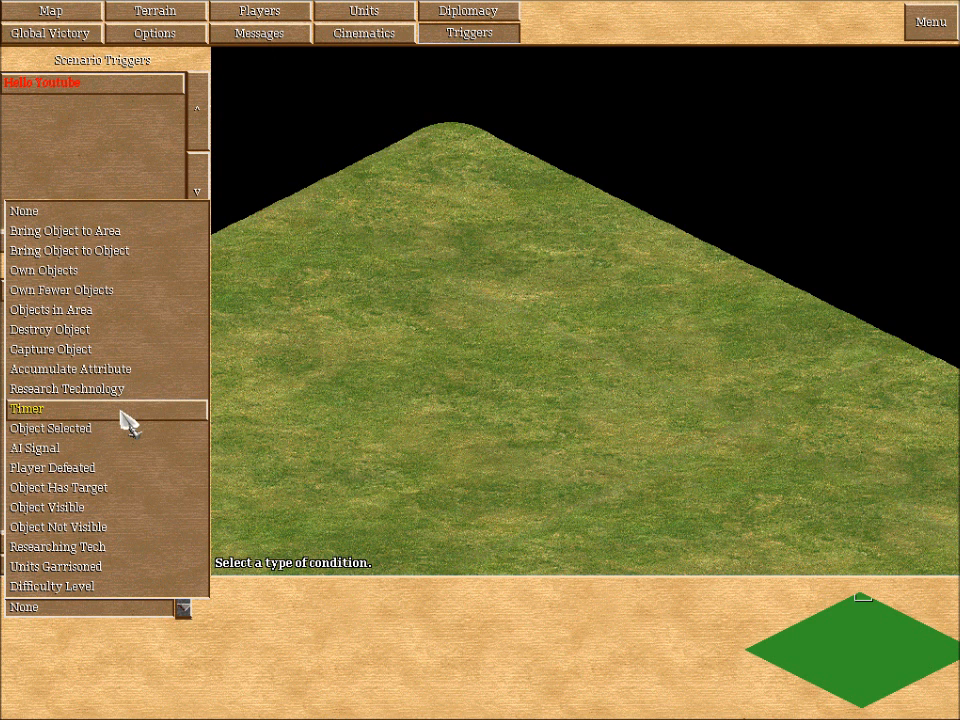
pyautogui.click(36, 412)
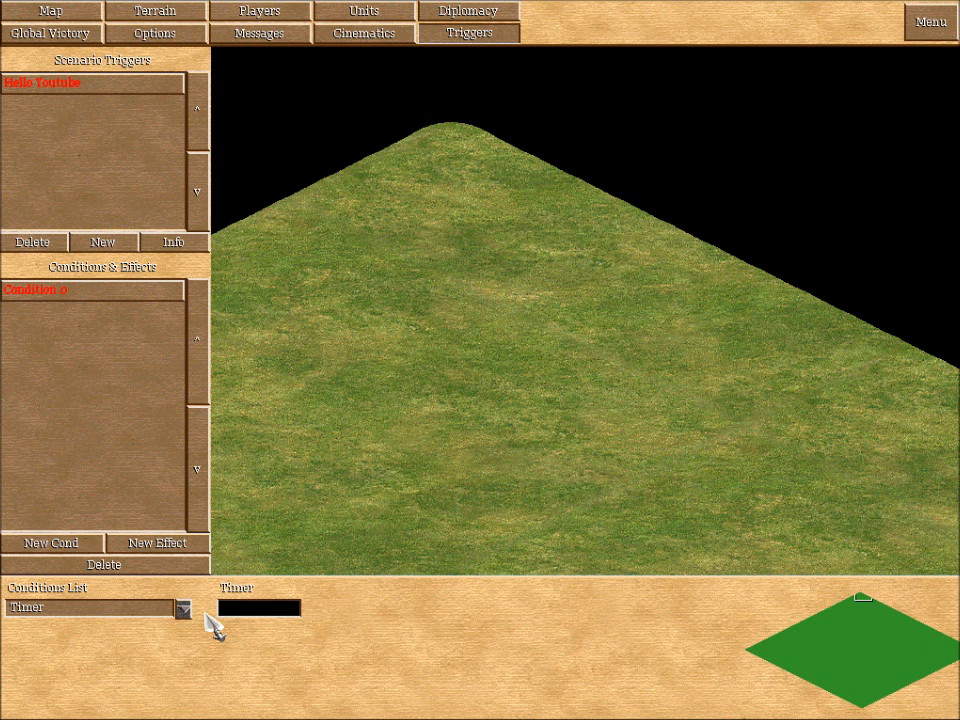
pyautogui.click(101, 365)
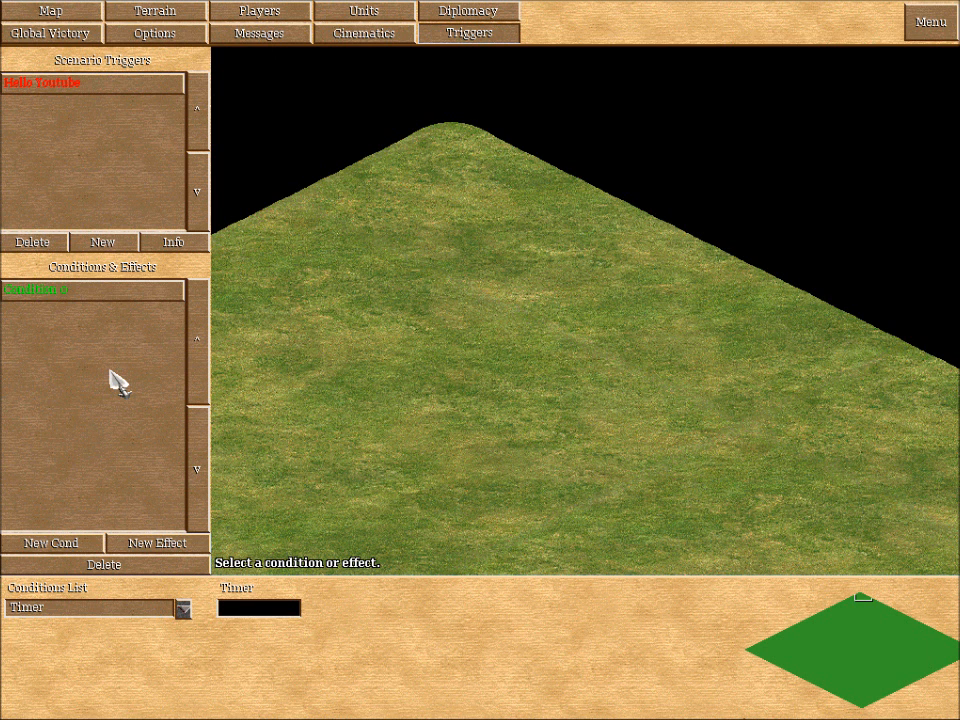
# Add a Create Object effect to the Hello Youtube trigger with Player 1 as its source player.
pyautogui.click(158, 544)
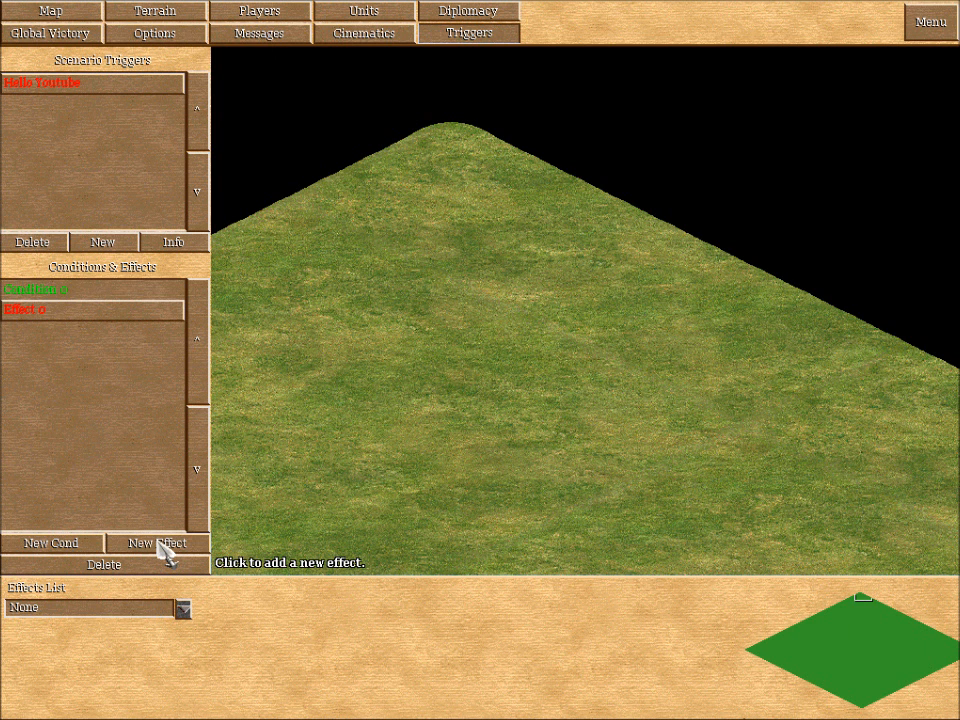
pyautogui.click(184, 609)
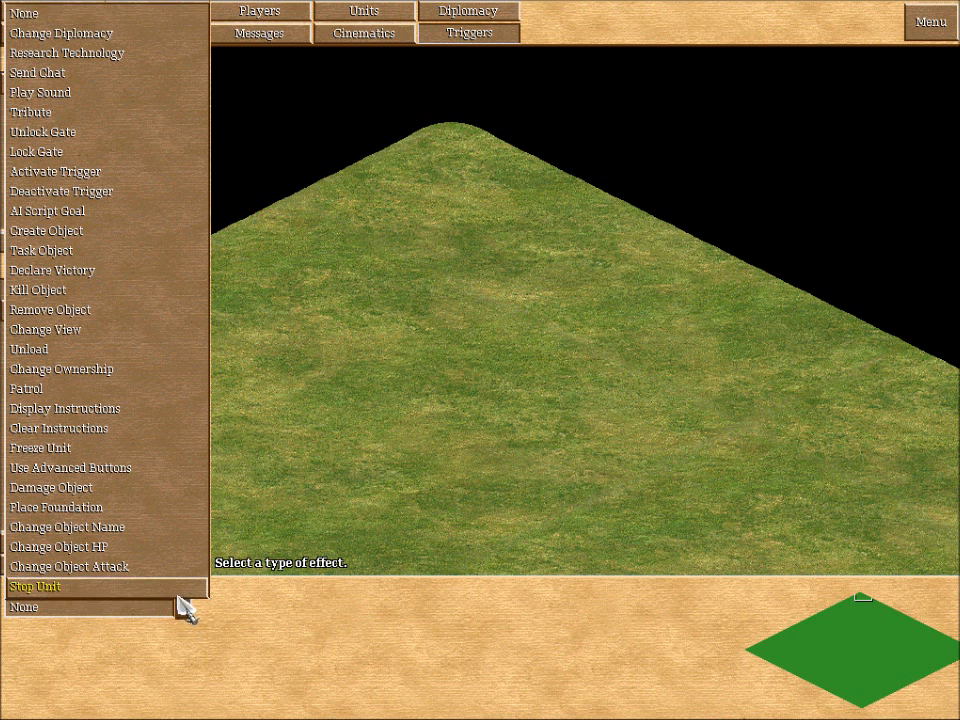
pyautogui.click(181, 606)
pyautogui.click(181, 606)
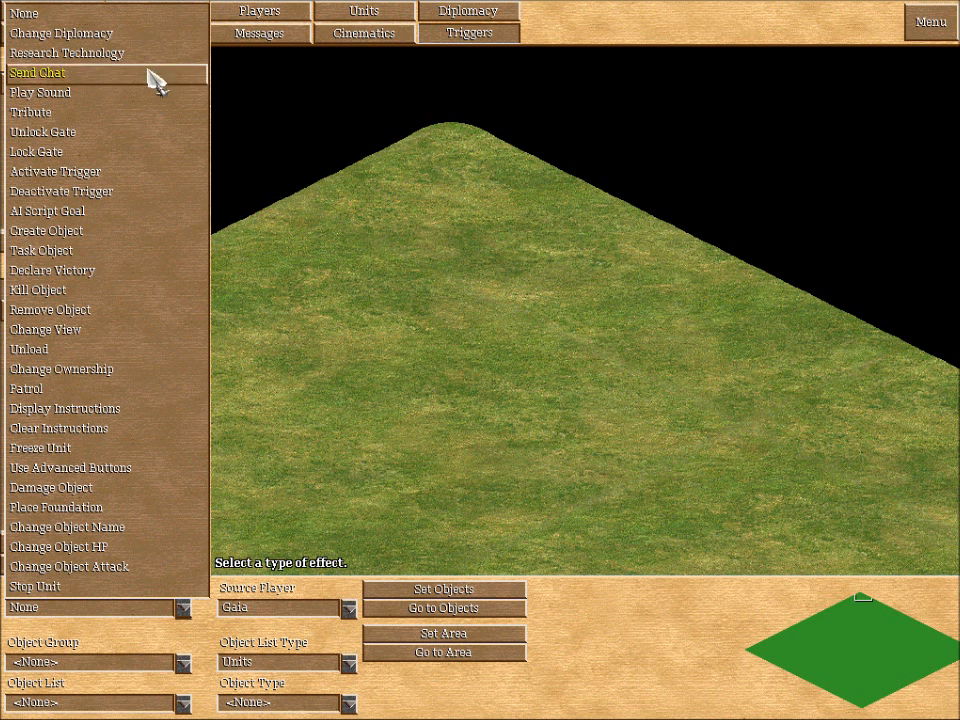
pyautogui.click(116, 243)
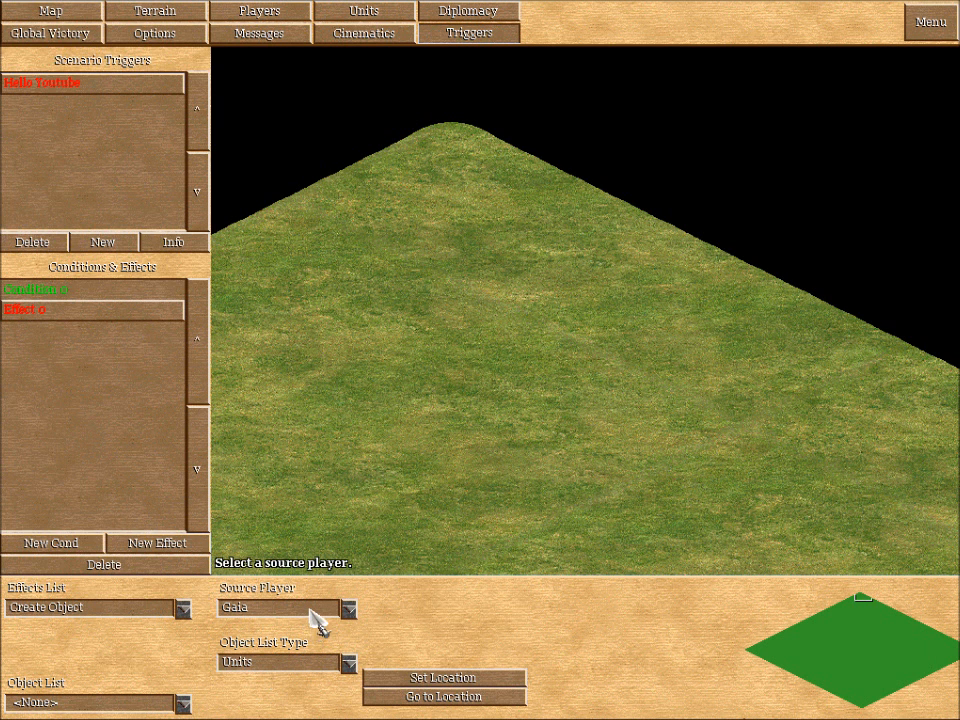
pyautogui.click(349, 612)
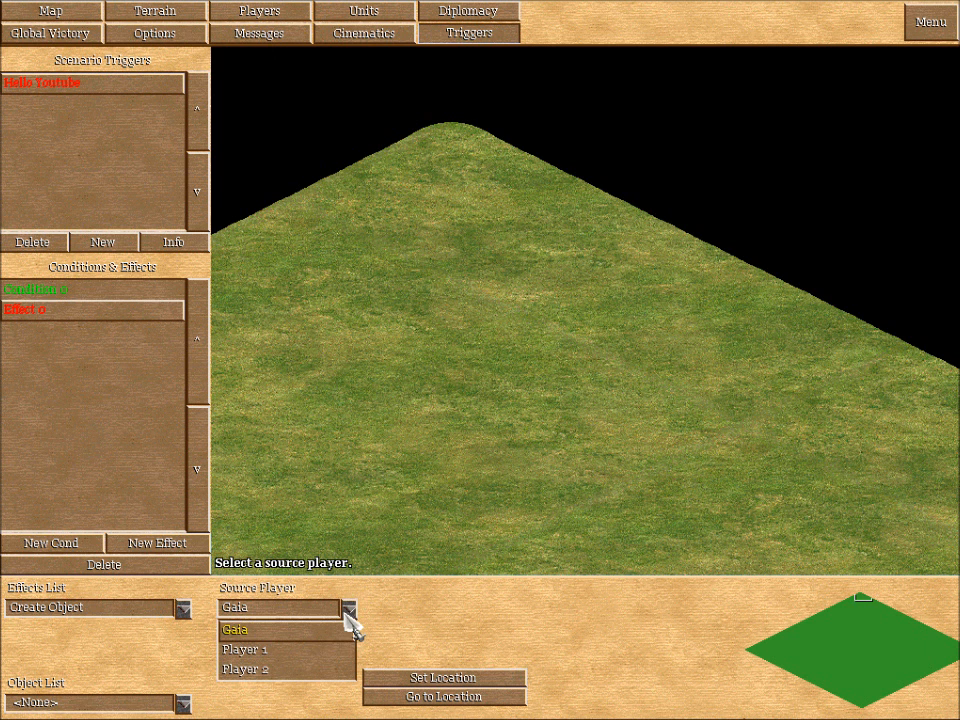
pyautogui.click(308, 652)
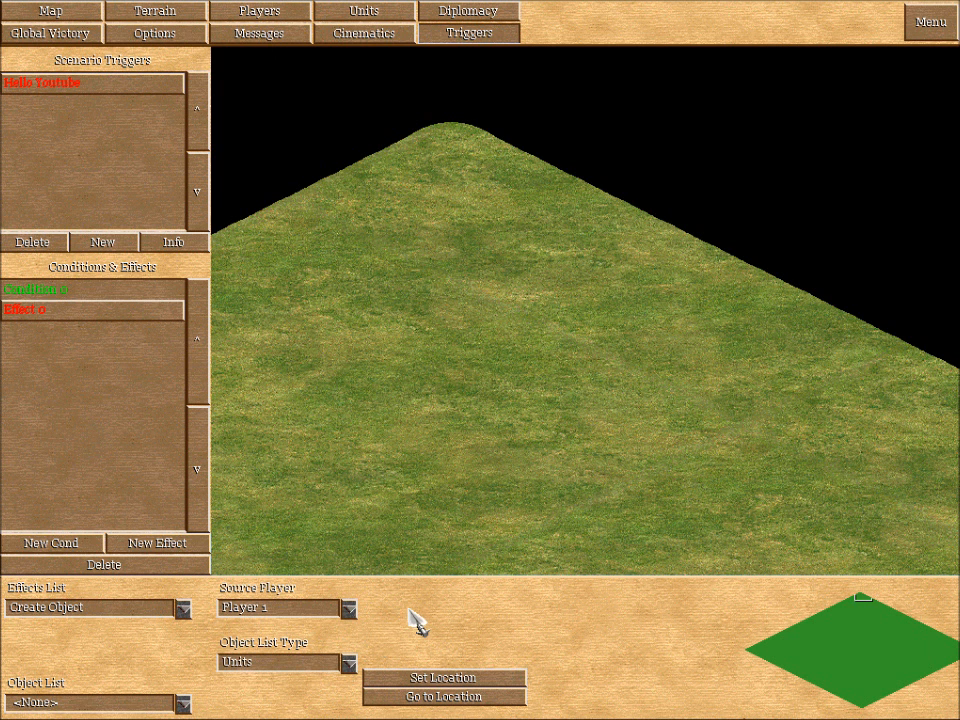
pyautogui.click(349, 609)
pyautogui.click(310, 652)
# Examine the objects offered under the Units and Buildings list types, ending with the type set to Units.
pyautogui.click(183, 703)
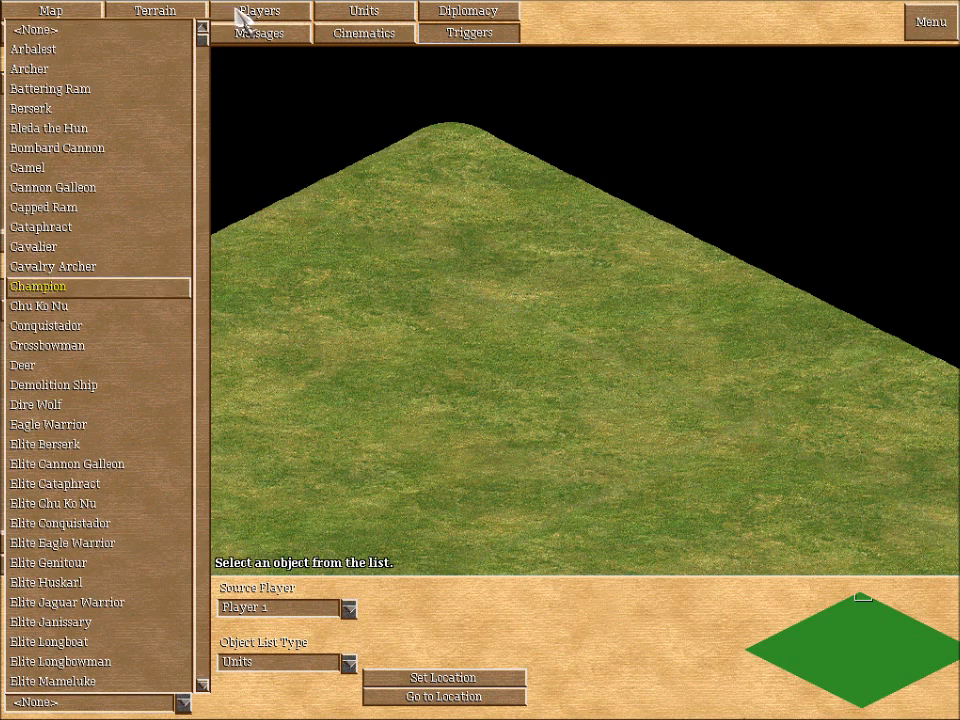
pyautogui.moveTo(209, 46)
pyautogui.mouseDown()
pyautogui.moveTo(201, 690)
pyautogui.moveTo(214, 51)
pyautogui.mouseUp()
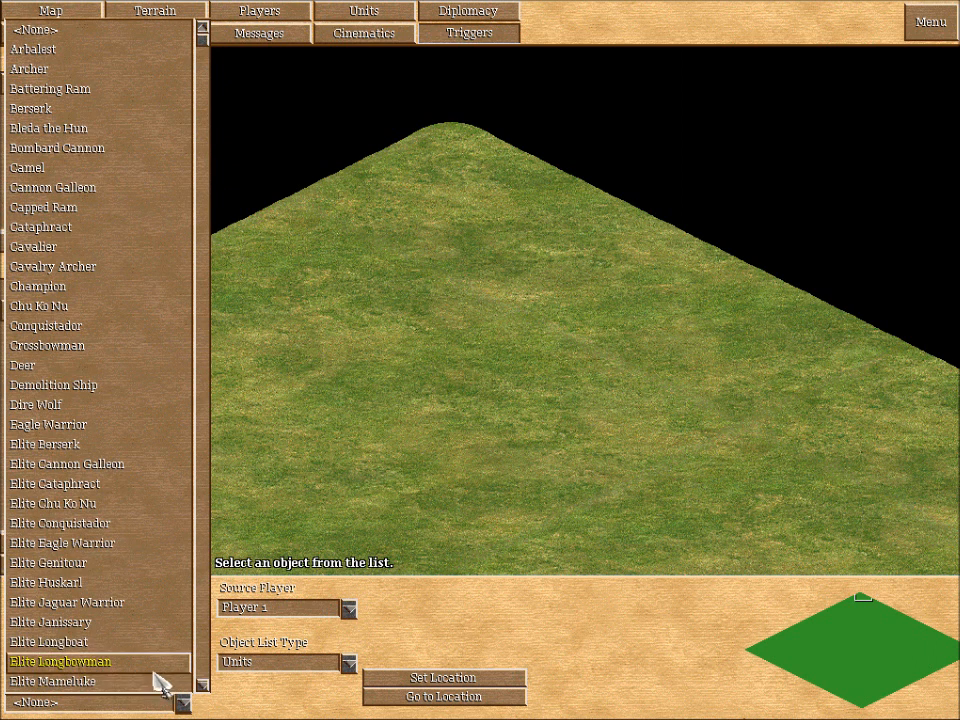
pyautogui.click(181, 704)
pyautogui.click(348, 665)
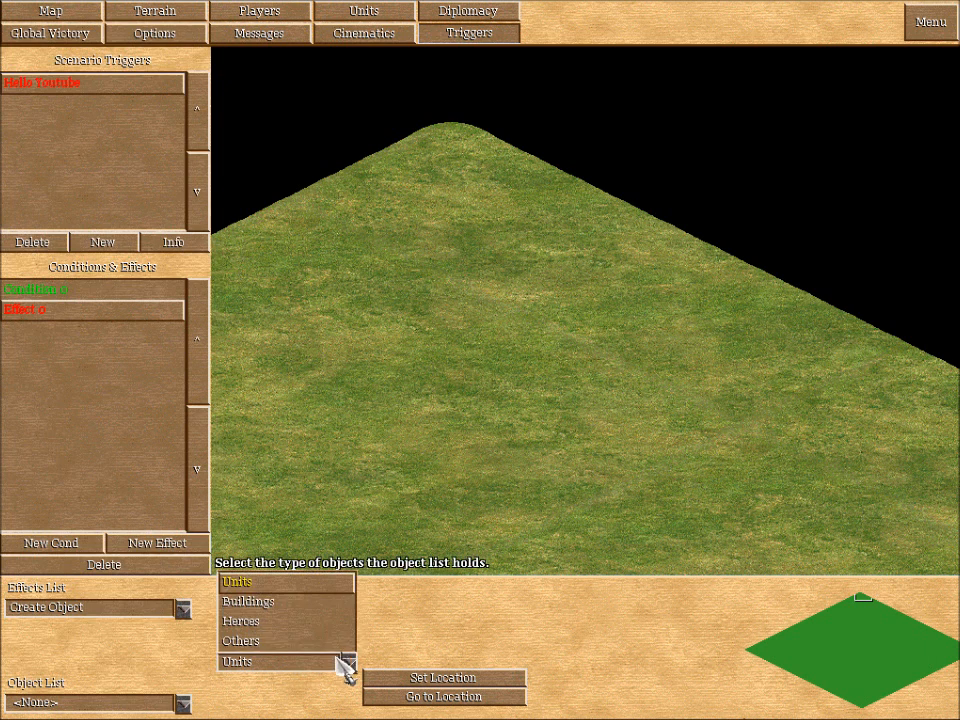
pyautogui.click(292, 605)
pyautogui.click(183, 703)
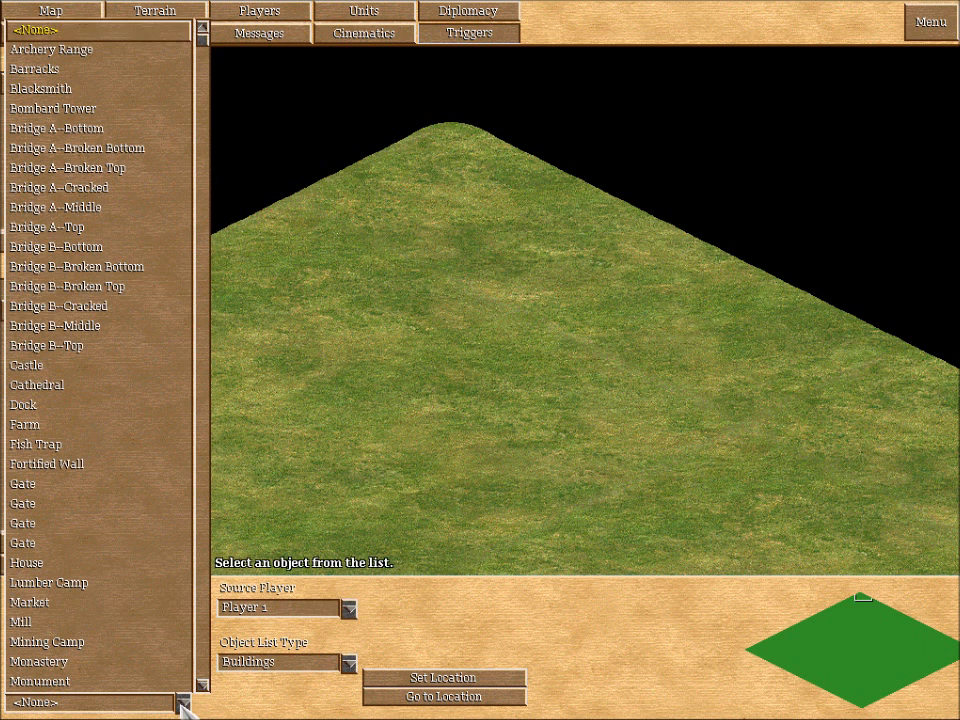
pyautogui.click(343, 678)
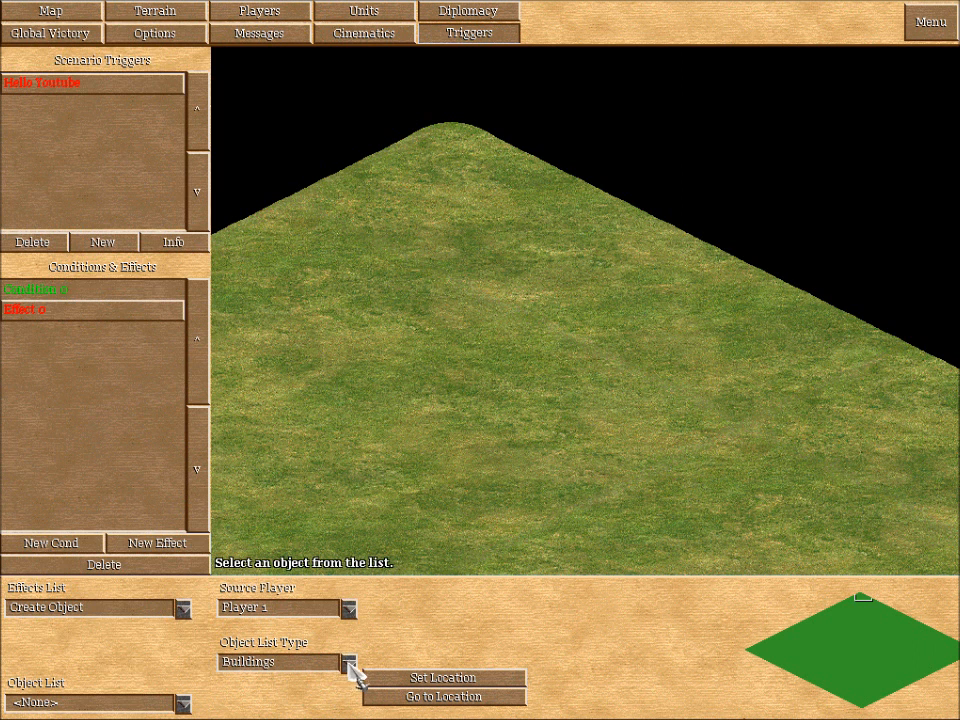
pyautogui.click(348, 665)
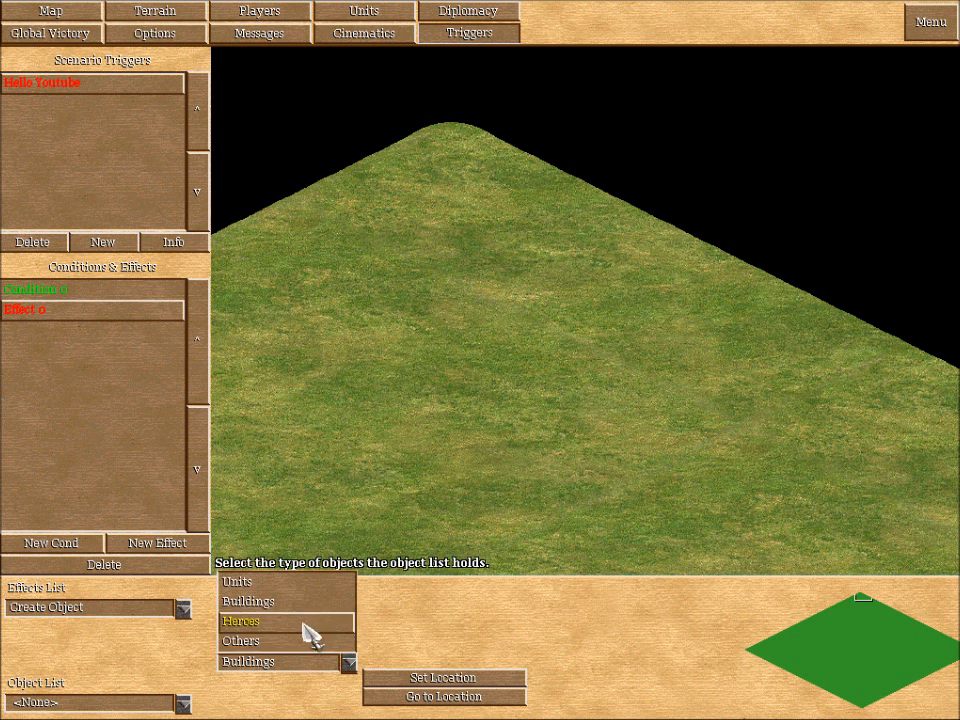
pyautogui.click(268, 583)
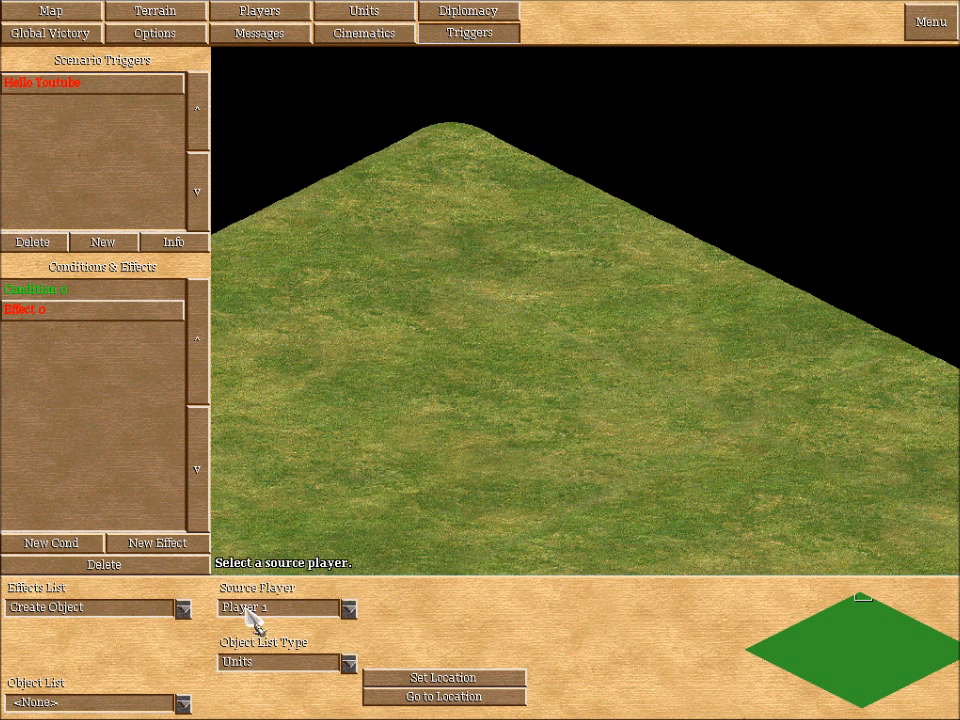
# Choose Crossbowman as the unit to create and set its location at the map's northern corner.
pyautogui.click(183, 703)
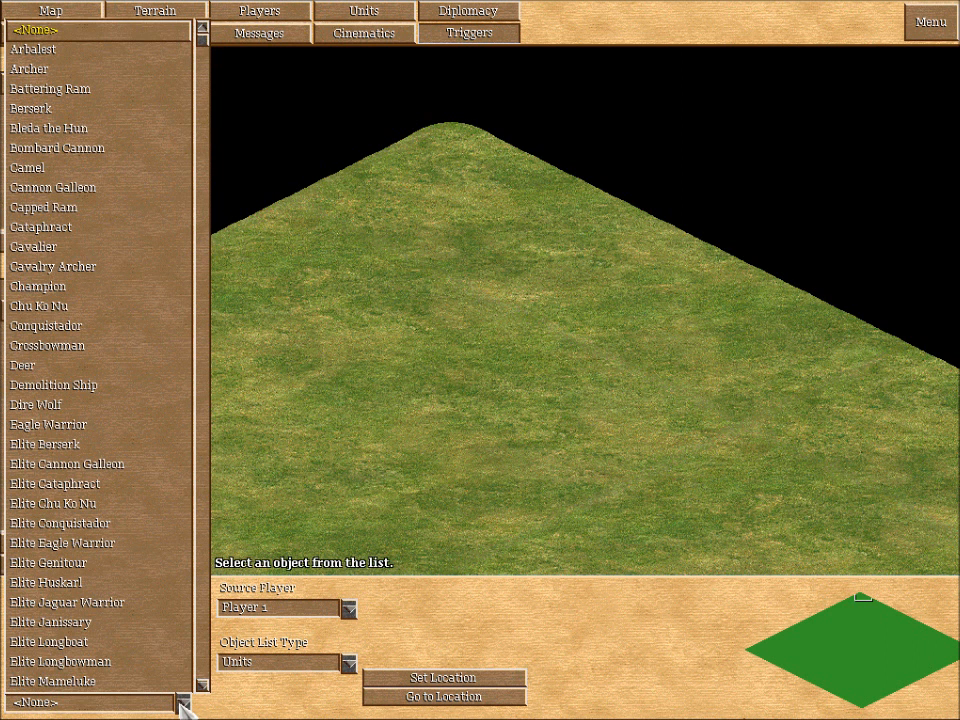
pyautogui.click(101, 343)
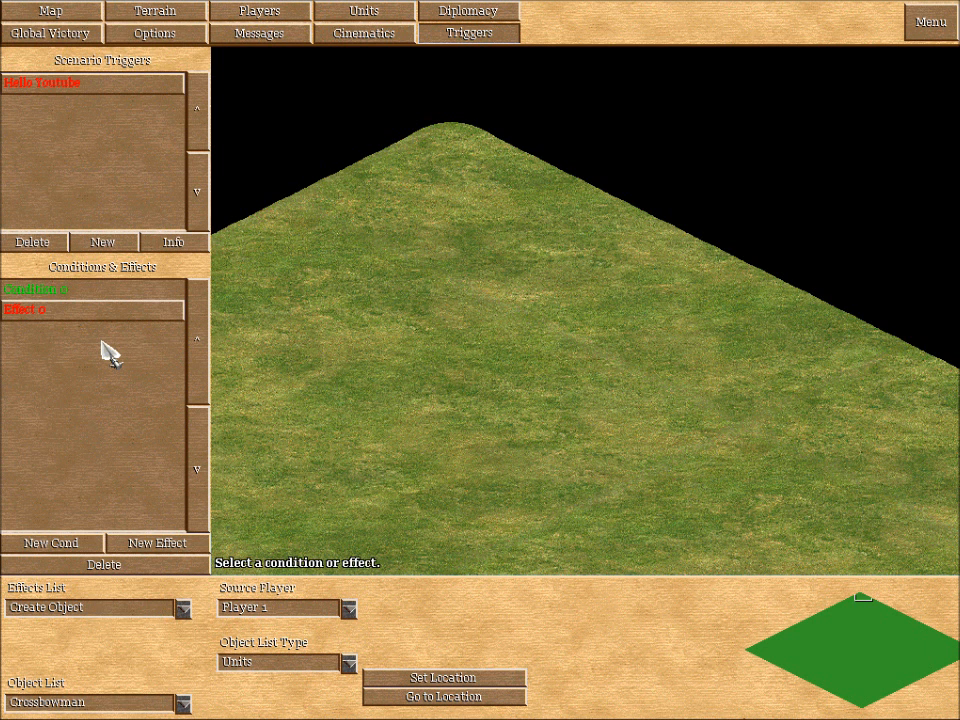
pyautogui.click(420, 677)
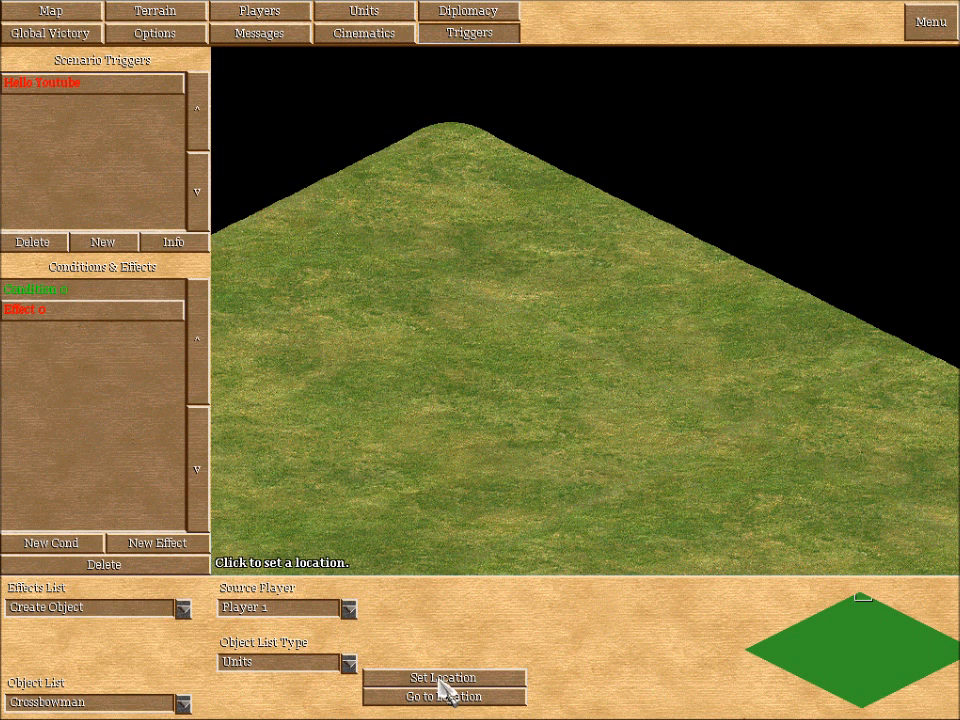
pyautogui.click(478, 153)
pyautogui.click(456, 138)
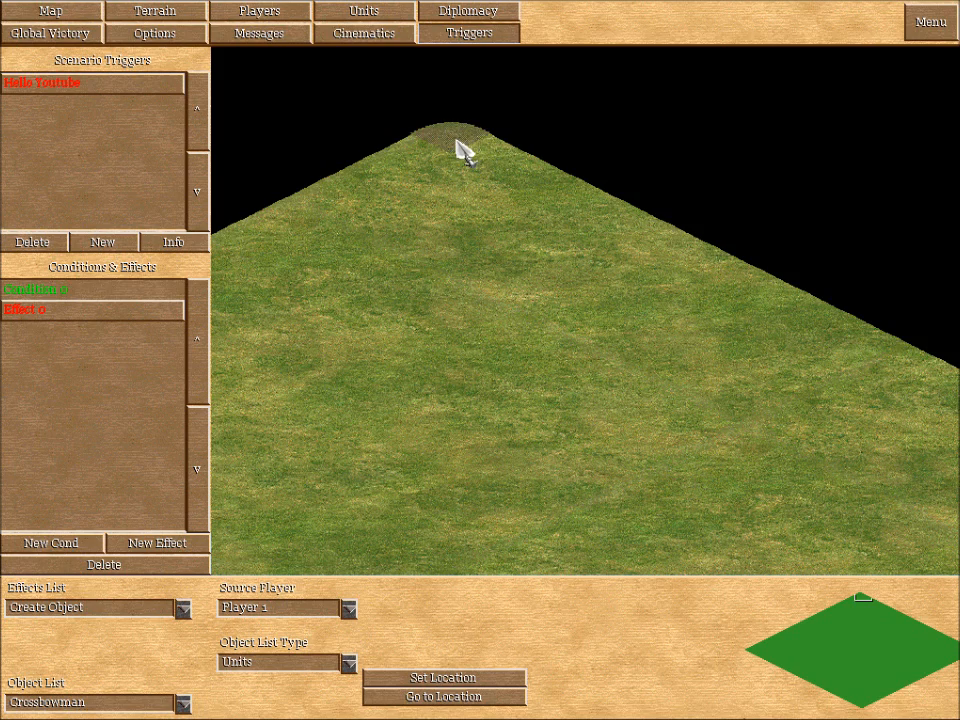
pyautogui.moveTo(450, 718)
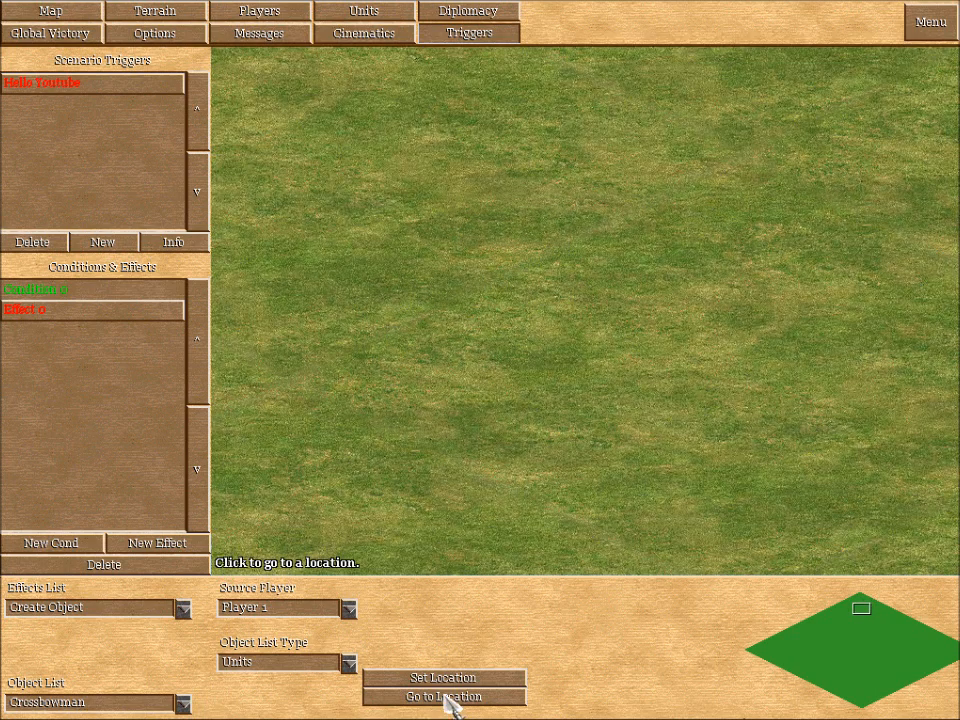
# Go to the Create Object effect's location on the map and review the Hello Youtube trigger's settings, timer condition and effect.
pyautogui.click(449, 700)
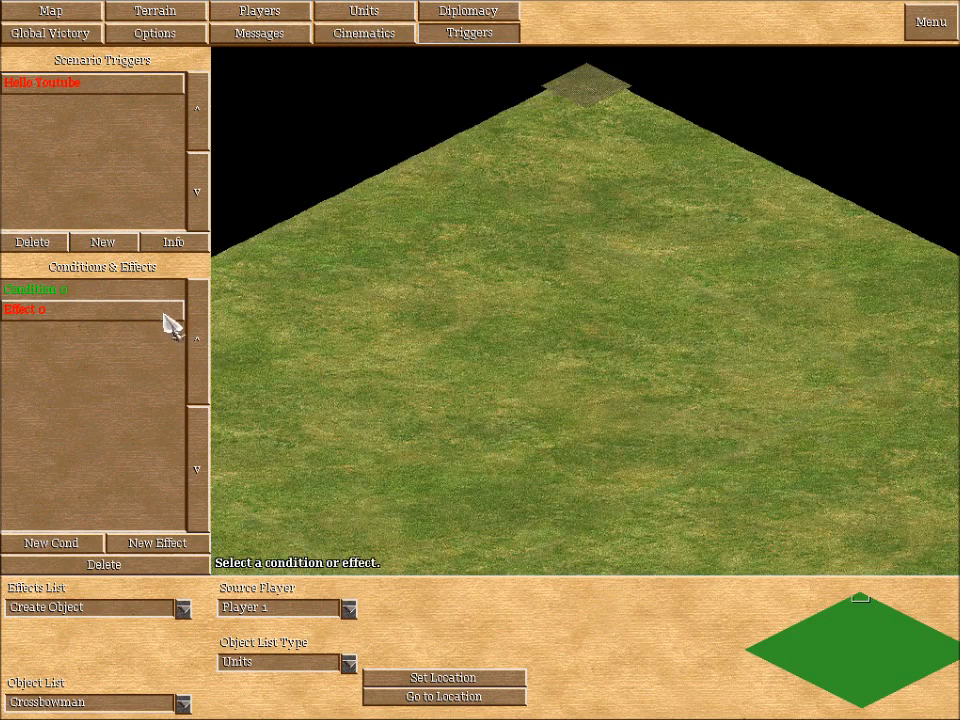
pyautogui.click(164, 313)
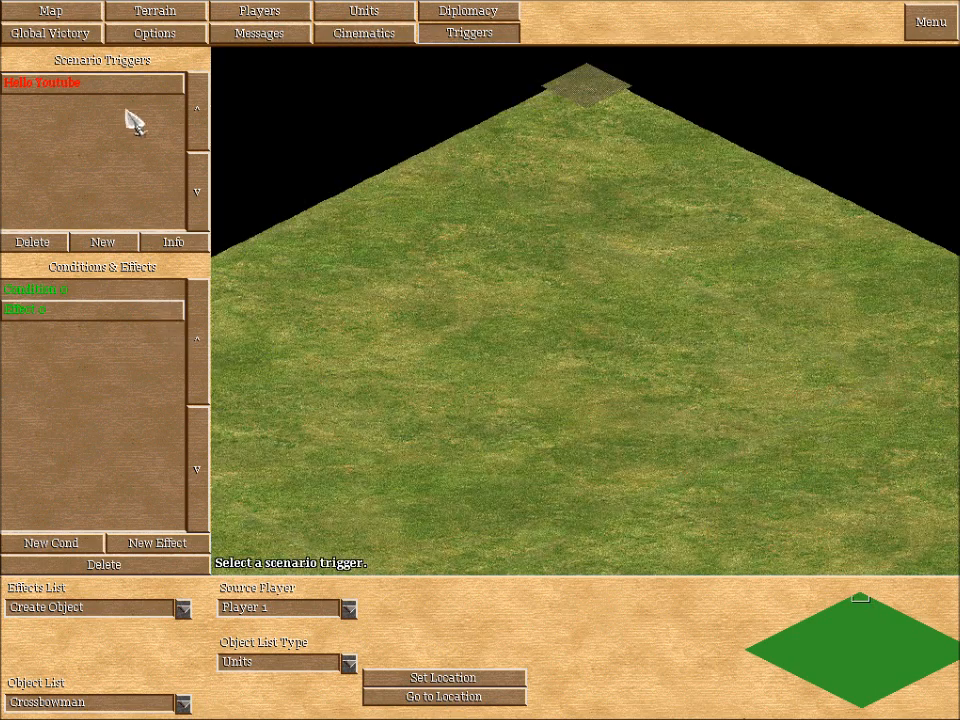
pyautogui.click(115, 86)
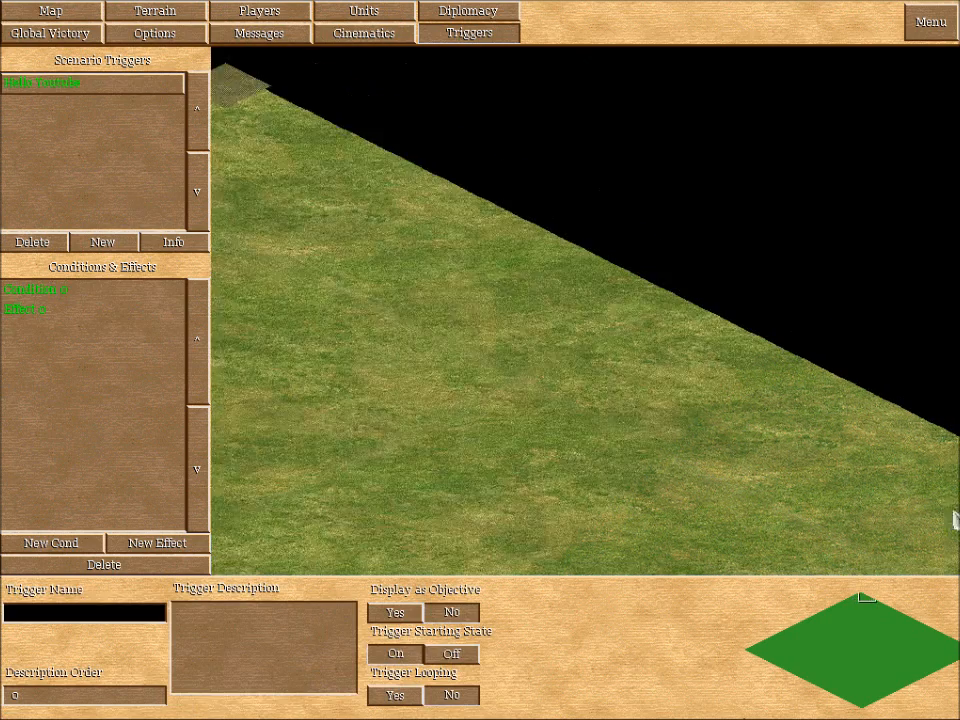
pyautogui.click(66, 292)
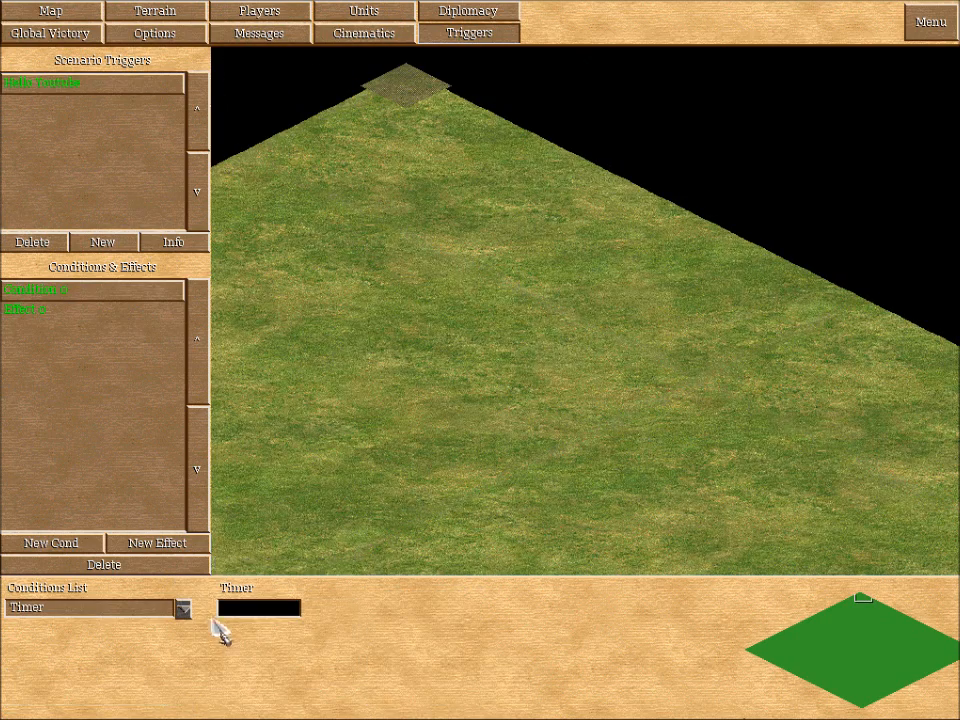
pyautogui.click(88, 311)
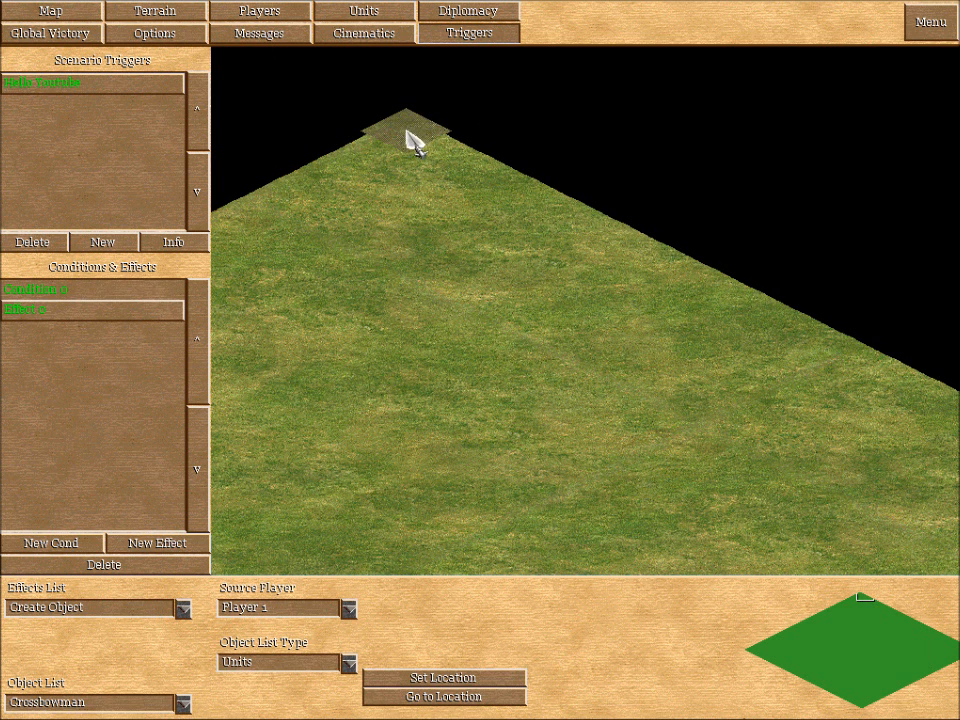
# Place a Flag A for Player 1 on the northernmost tile of the map, where the Crossbowman is created.
pyautogui.click(388, 15)
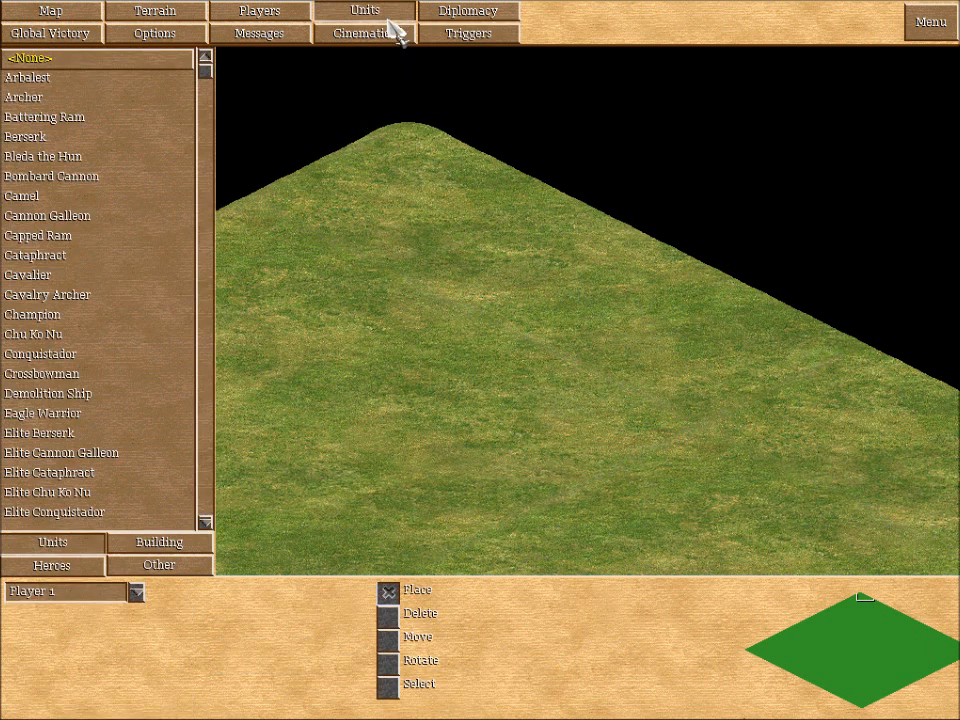
pyautogui.click(160, 566)
pyautogui.click(60, 117)
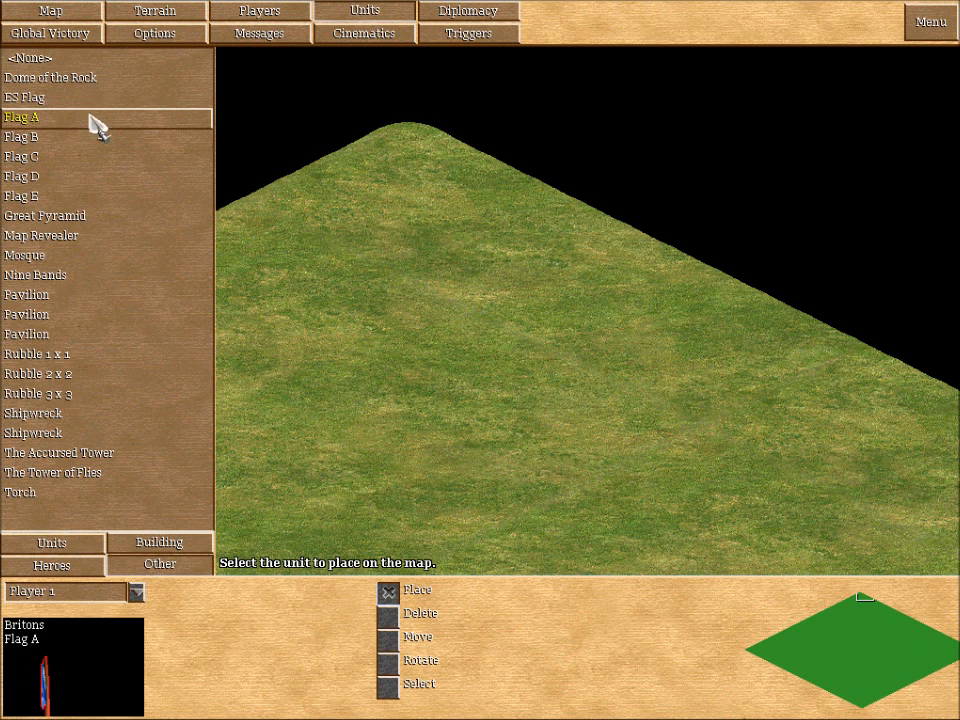
pyautogui.click(416, 150)
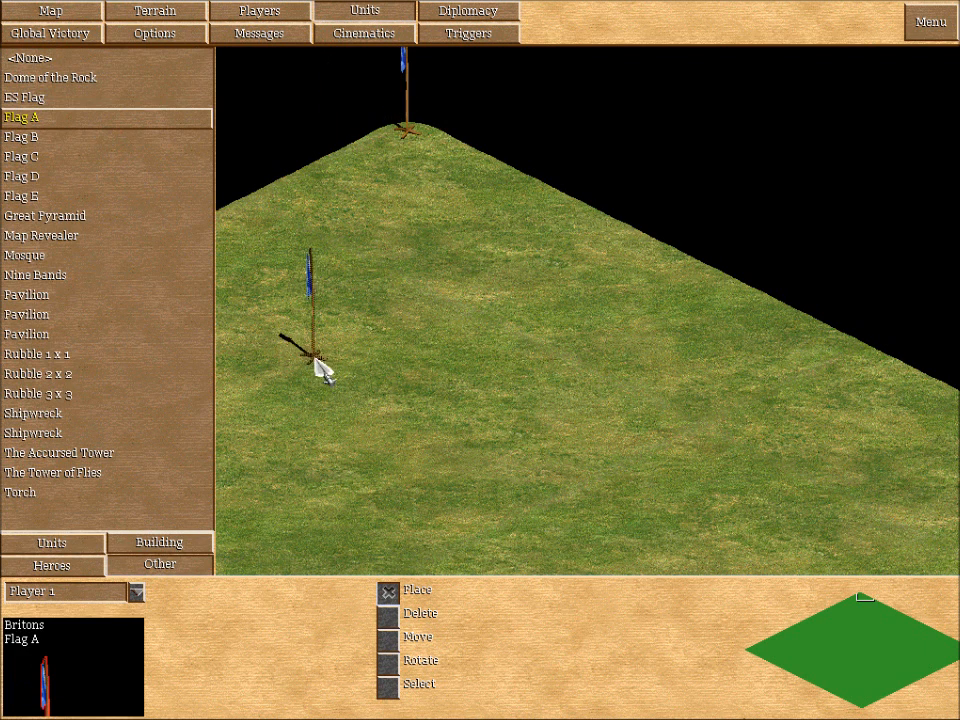
# Place a Conquistador for Player 2 near the map's southwestern edge, close to the southern corner.
pyautogui.moveTo(852, 640); pyautogui.dragTo(841, 695)
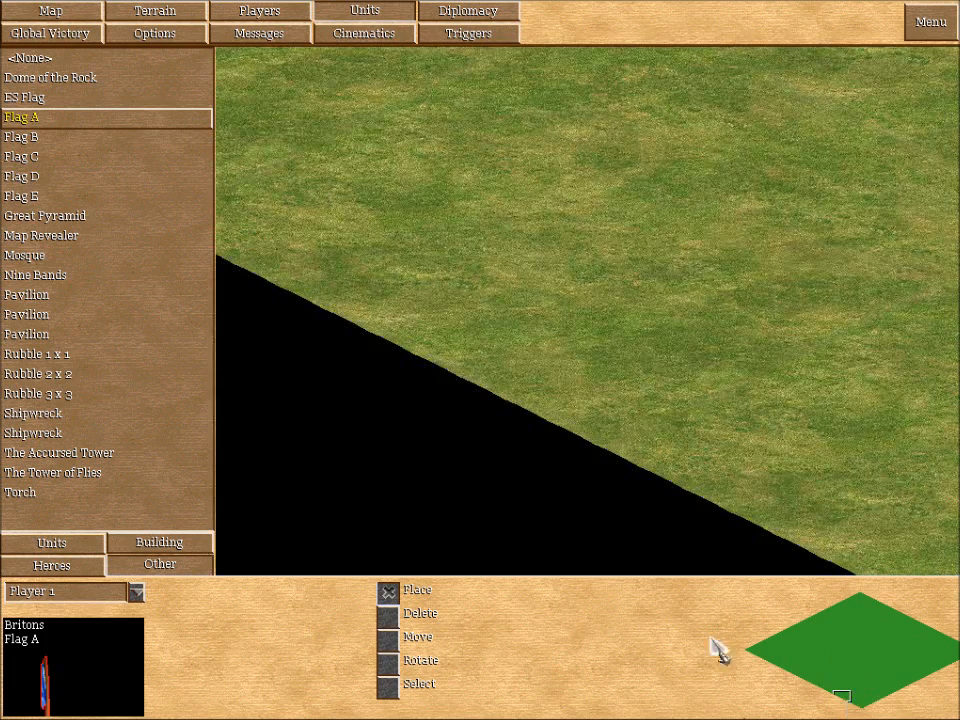
pyautogui.click(136, 593)
pyautogui.click(88, 656)
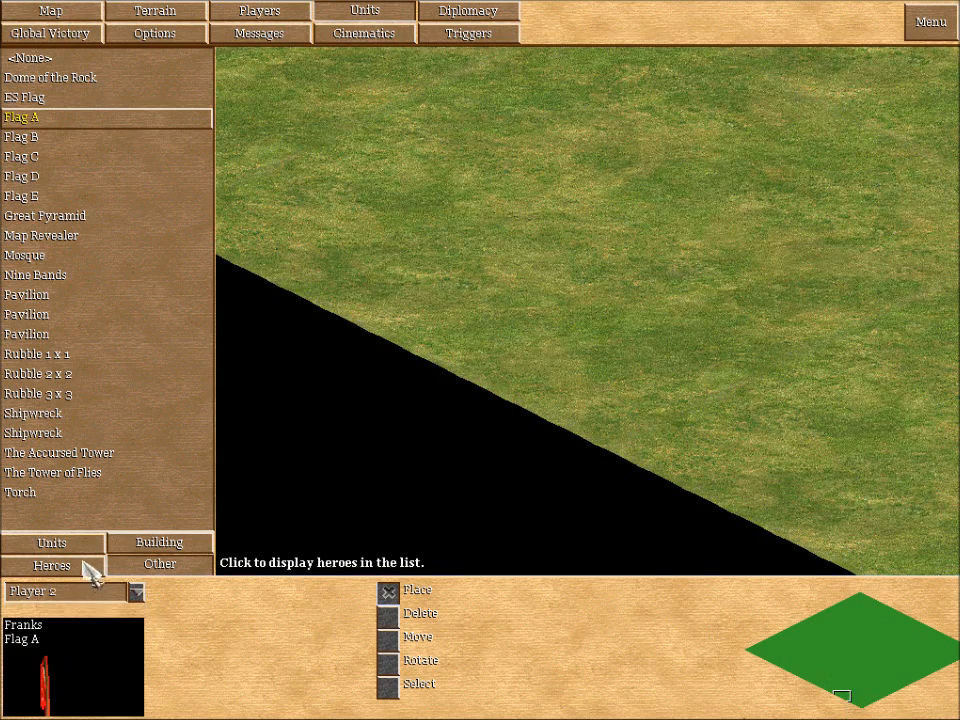
pyautogui.click(80, 544)
pyautogui.click(70, 356)
pyautogui.click(543, 377)
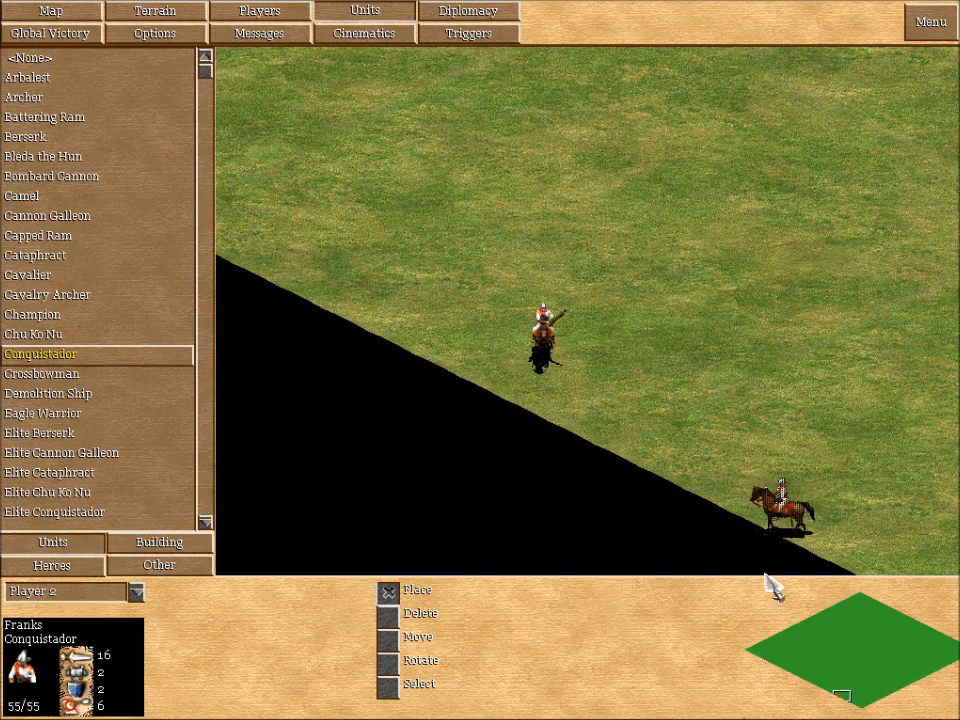
# Place a Cavalry Archer for Player 1 near the map's northeastern edge.
pyautogui.click(928, 636)
pyautogui.click(138, 593)
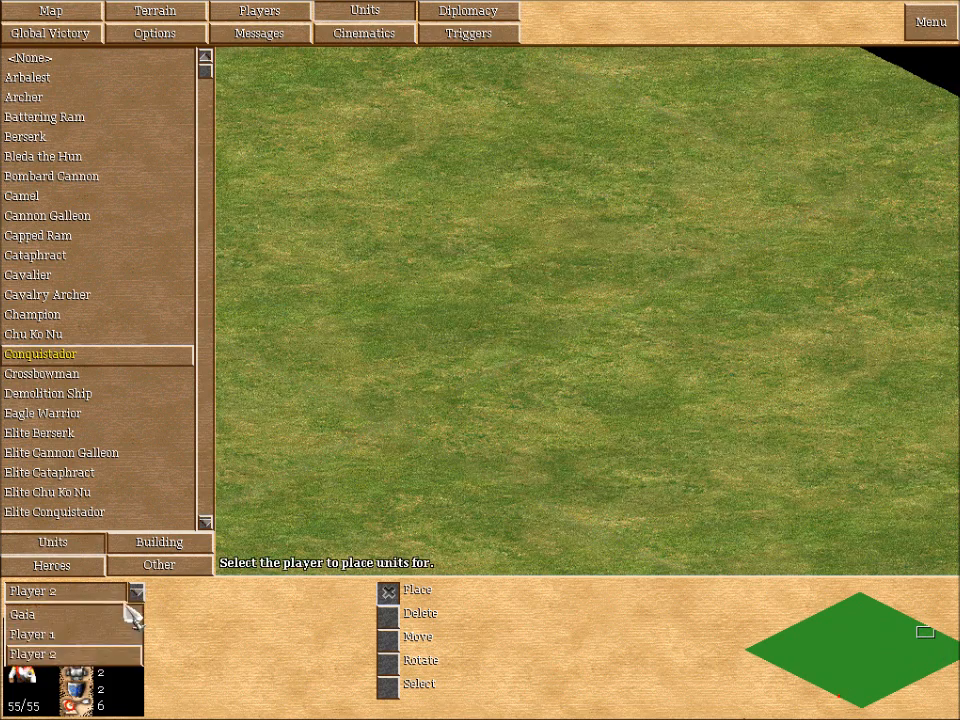
pyautogui.click(108, 634)
pyautogui.click(120, 298)
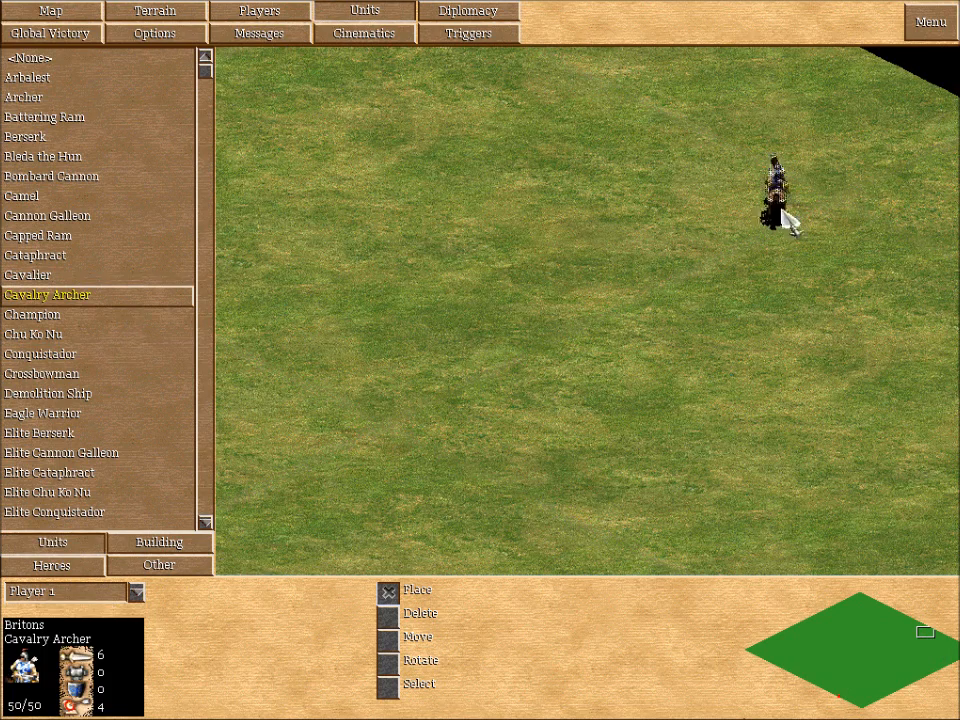
pyautogui.click(855, 150)
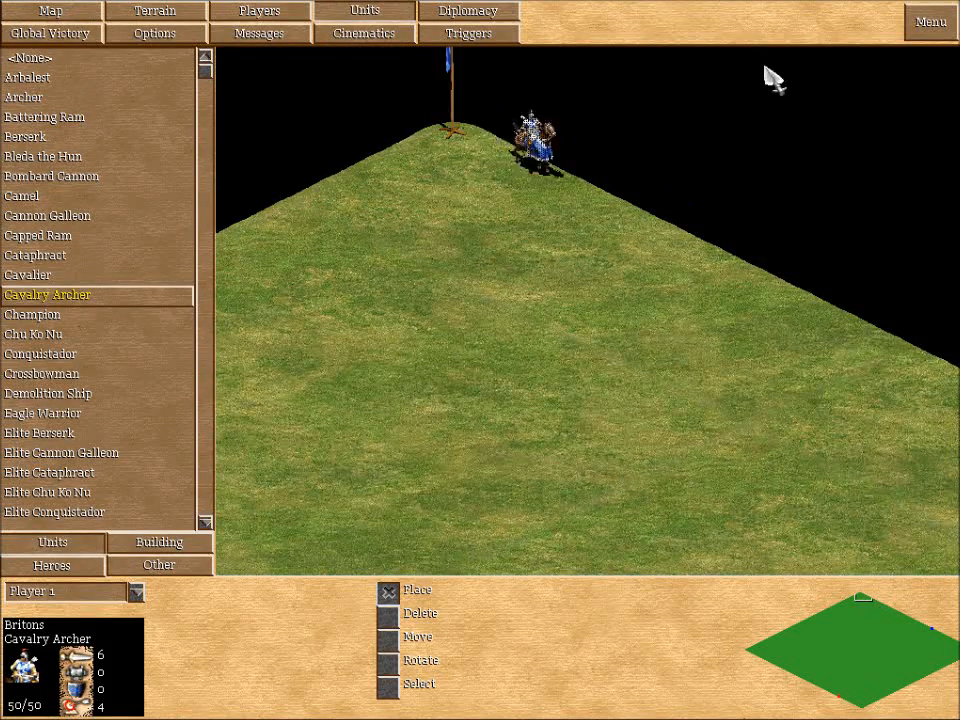
# Test the scenario by moving the created Crossbowman away from the flag, and quit the game back to the editor.
pyautogui.click(928, 36)
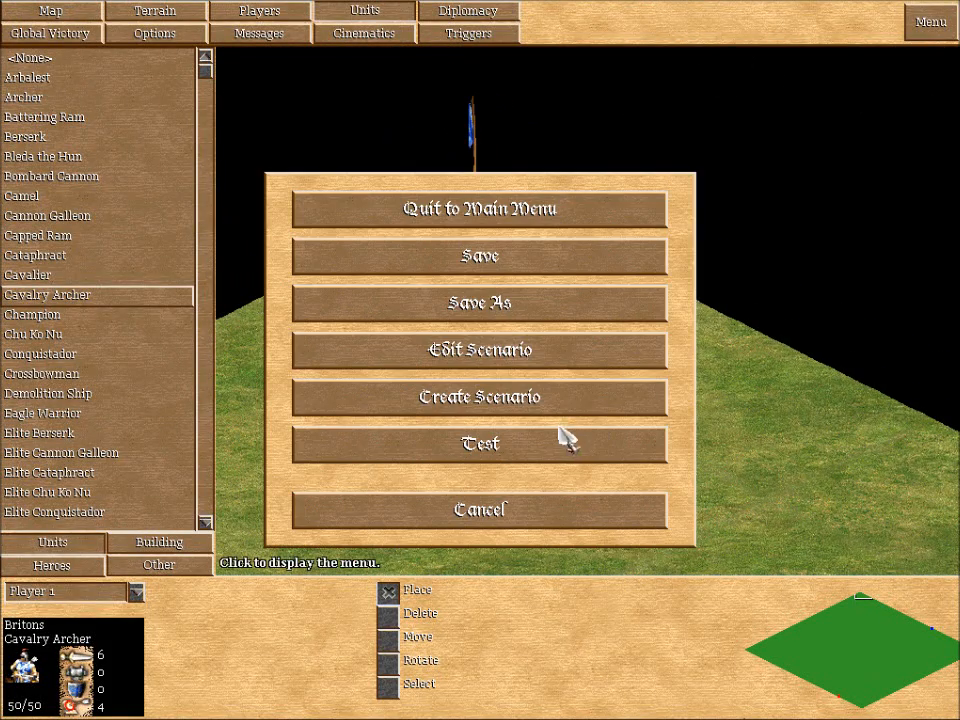
pyautogui.click(478, 450)
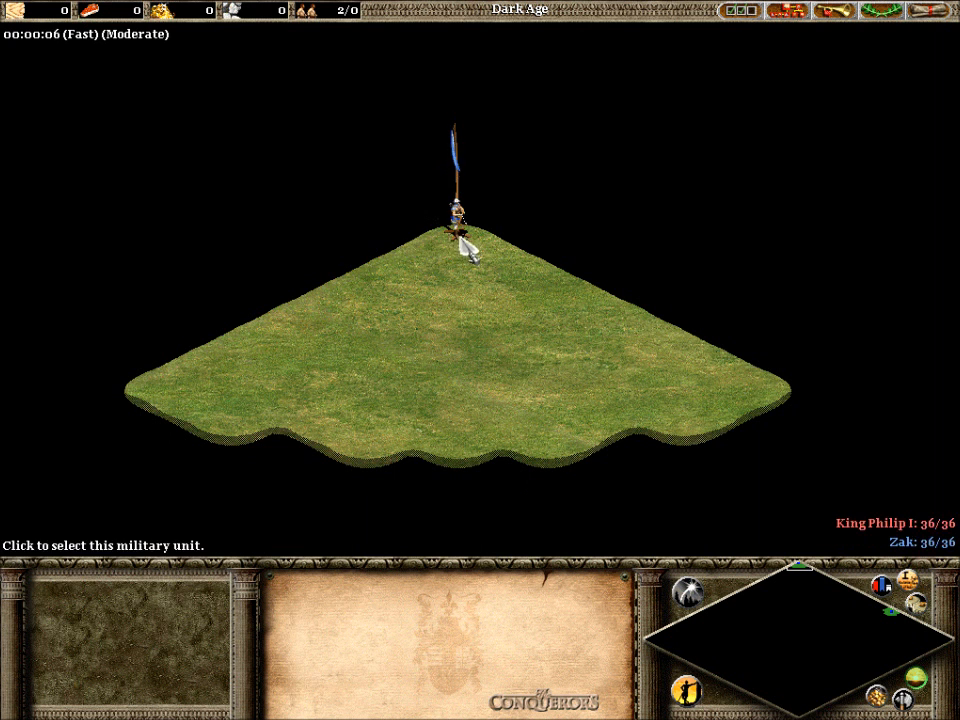
pyautogui.click(463, 238)
pyautogui.rightClick(521, 388)
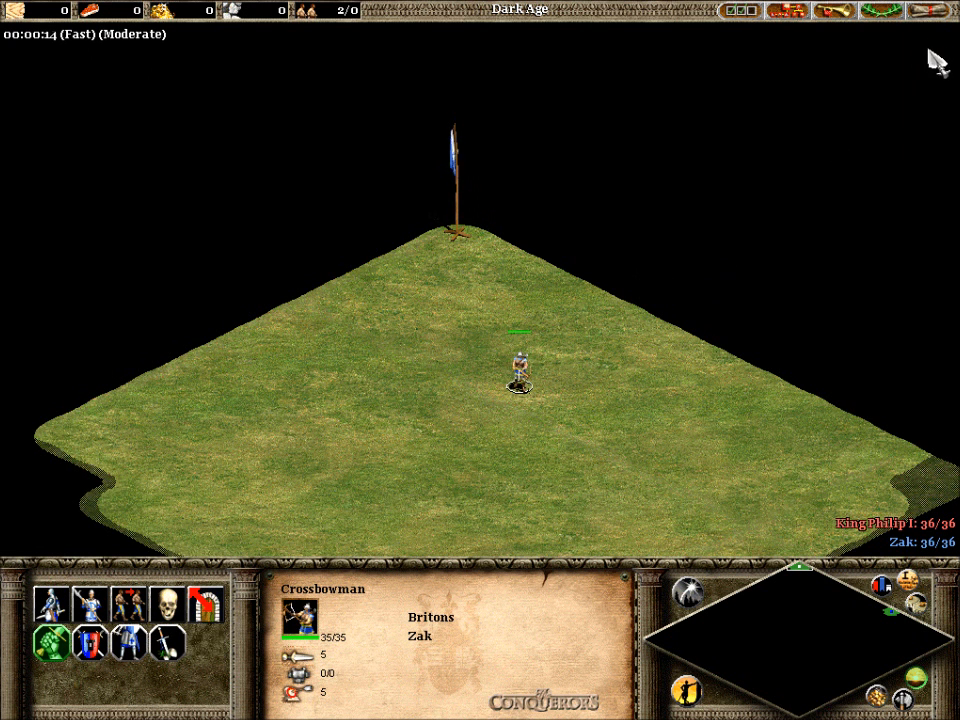
pyautogui.click(933, 14)
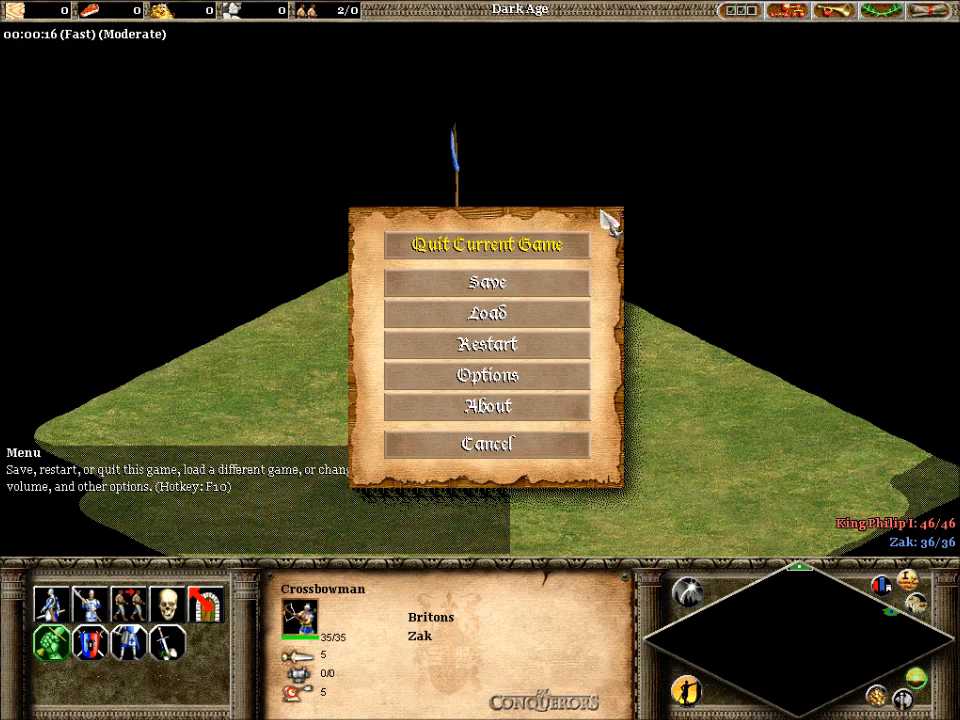
pyautogui.click(522, 250)
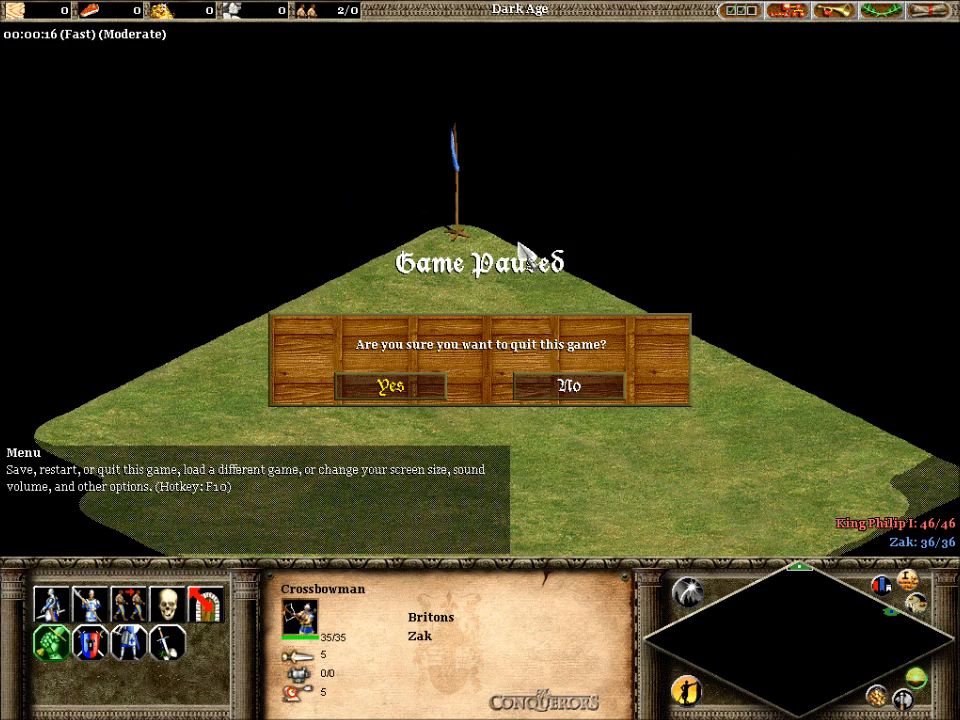
pyautogui.click(400, 388)
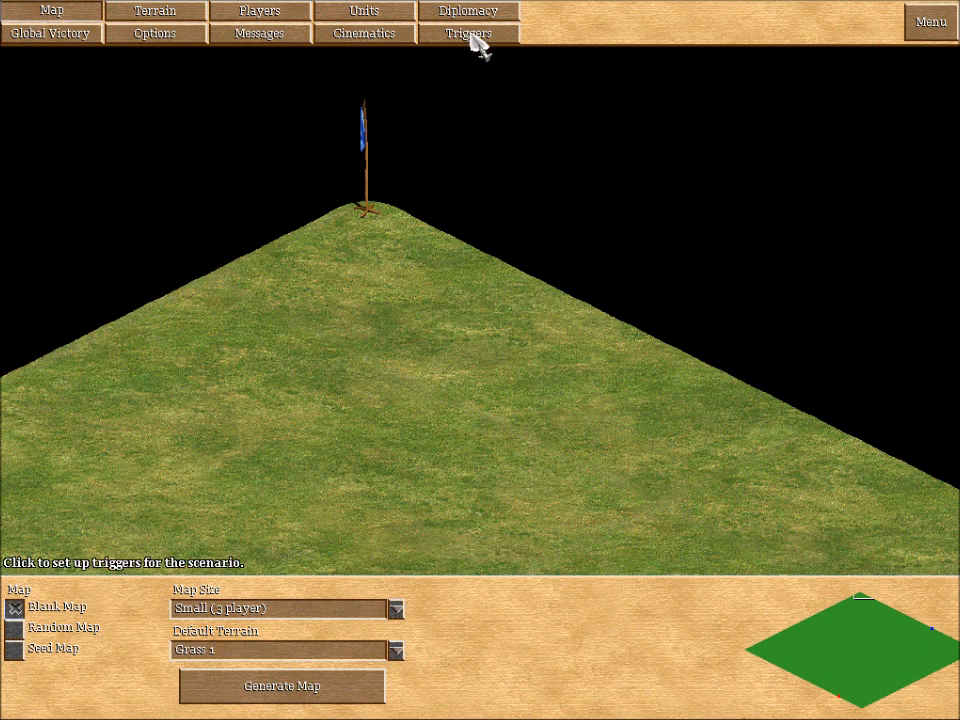
# Set Trigger Looping to Yes for the Hello Youtube trigger and start another test of the scenario.
pyautogui.click(471, 36)
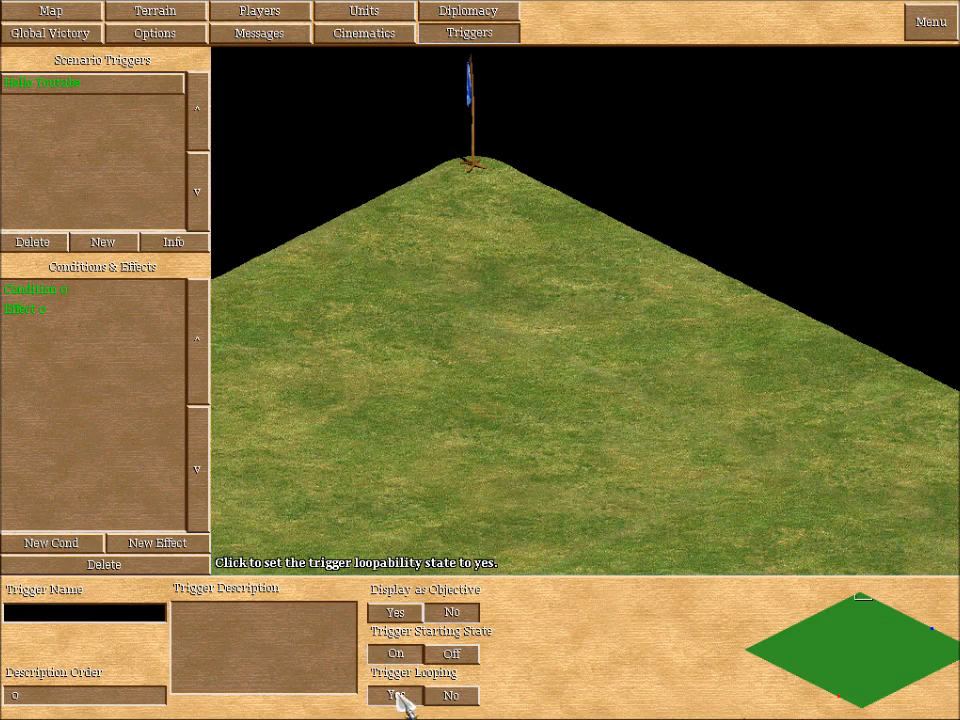
pyautogui.click(920, 28)
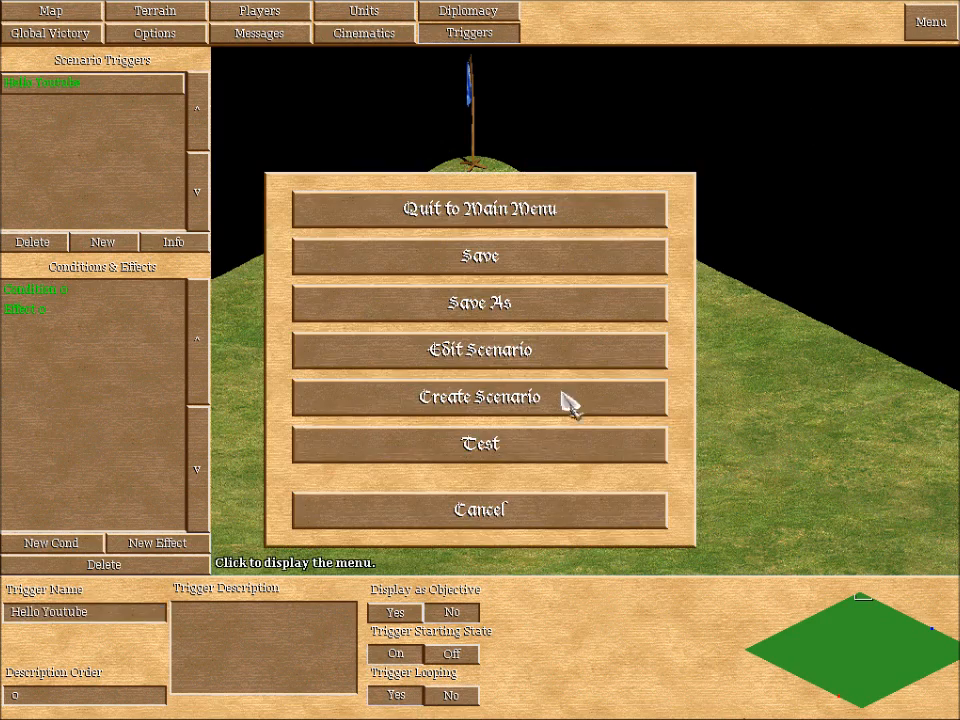
pyautogui.click(507, 440)
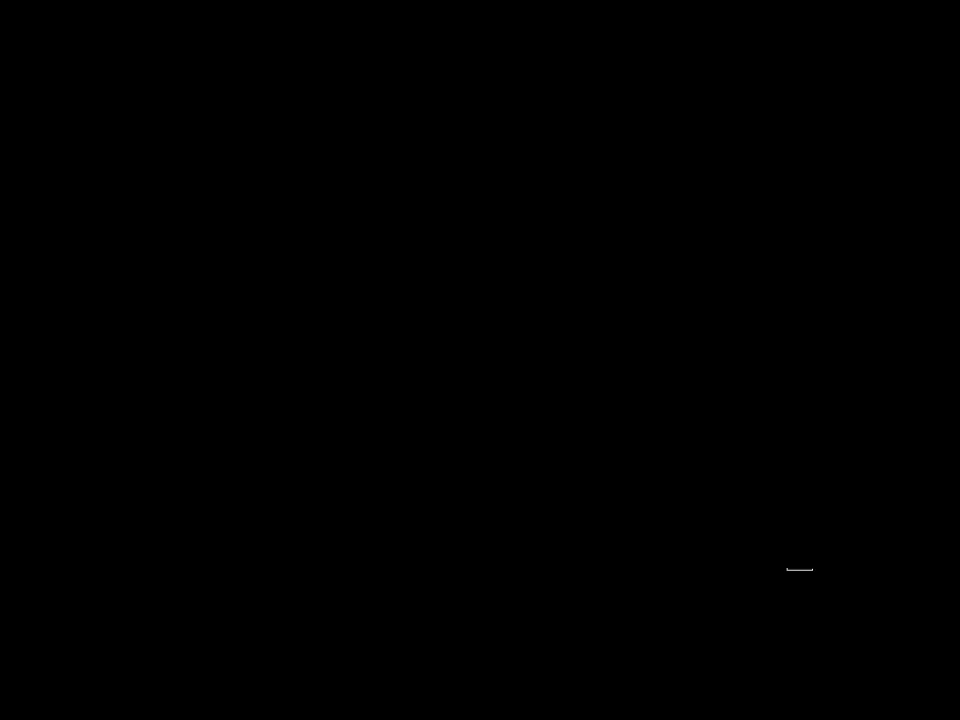
# Move the repeatedly created Crossbowmen from the flag to separate spots on the grass, and quit the test game.
pyautogui.click(460, 236)
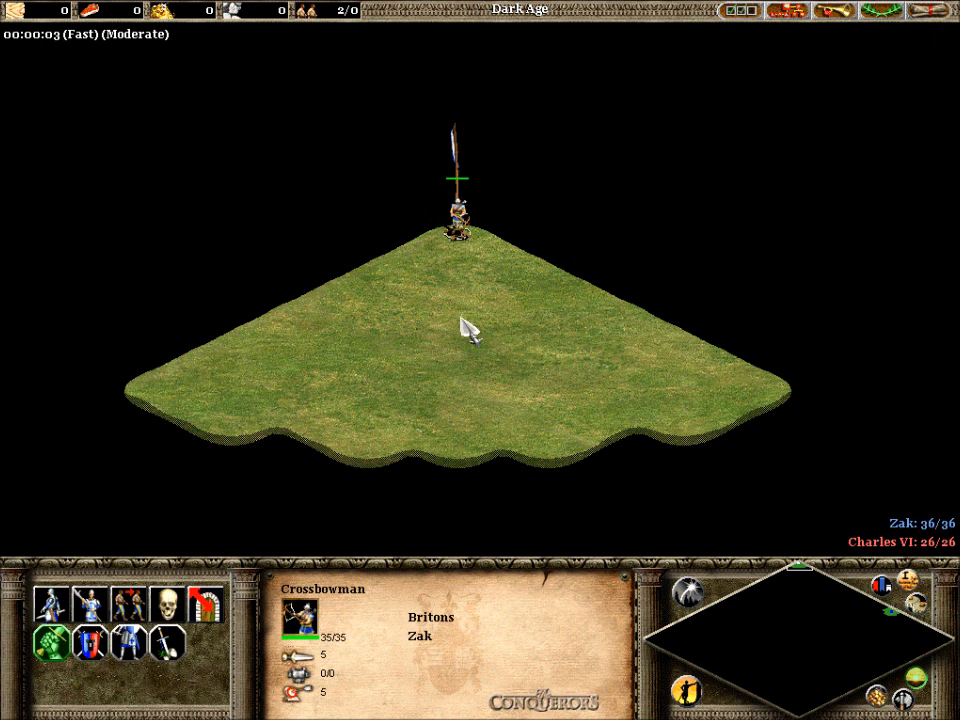
pyautogui.rightClick(463, 326)
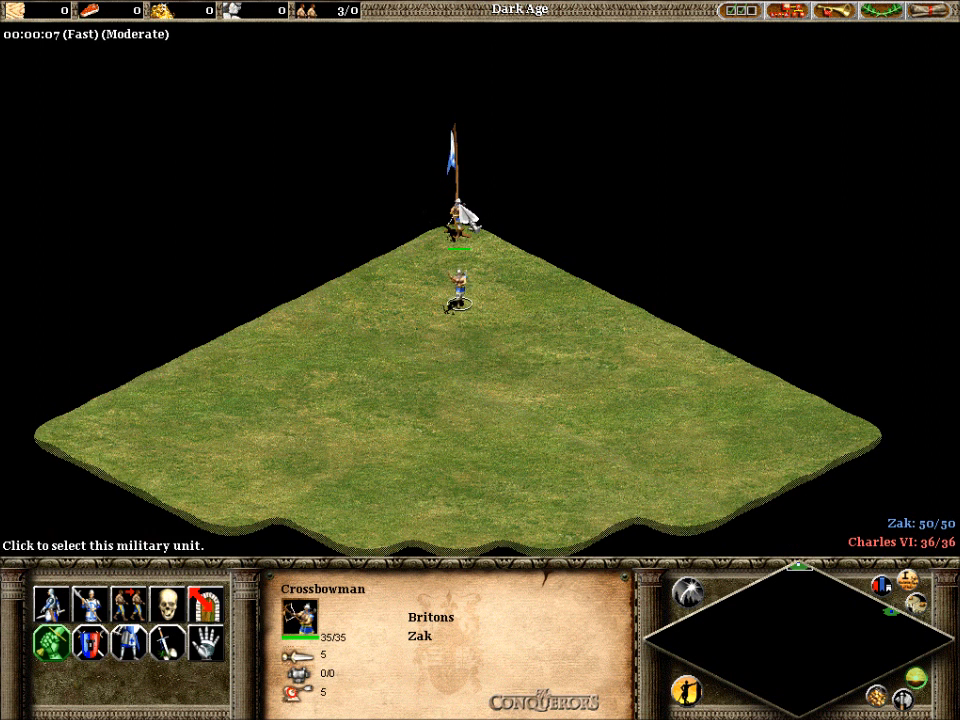
pyautogui.rightClick(590, 400)
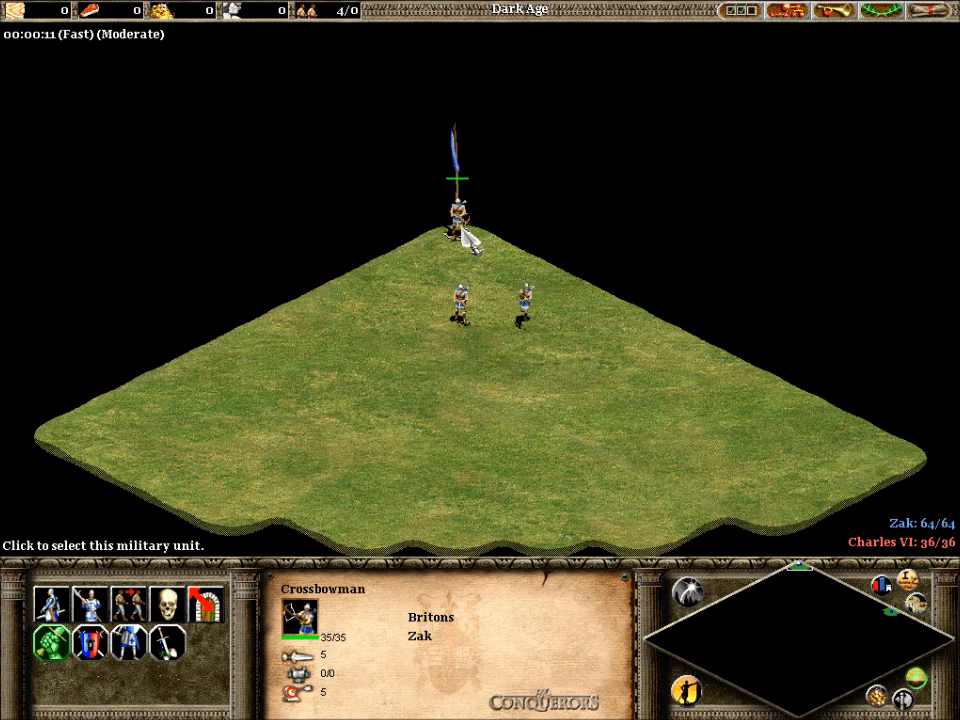
pyautogui.rightClick(381, 337)
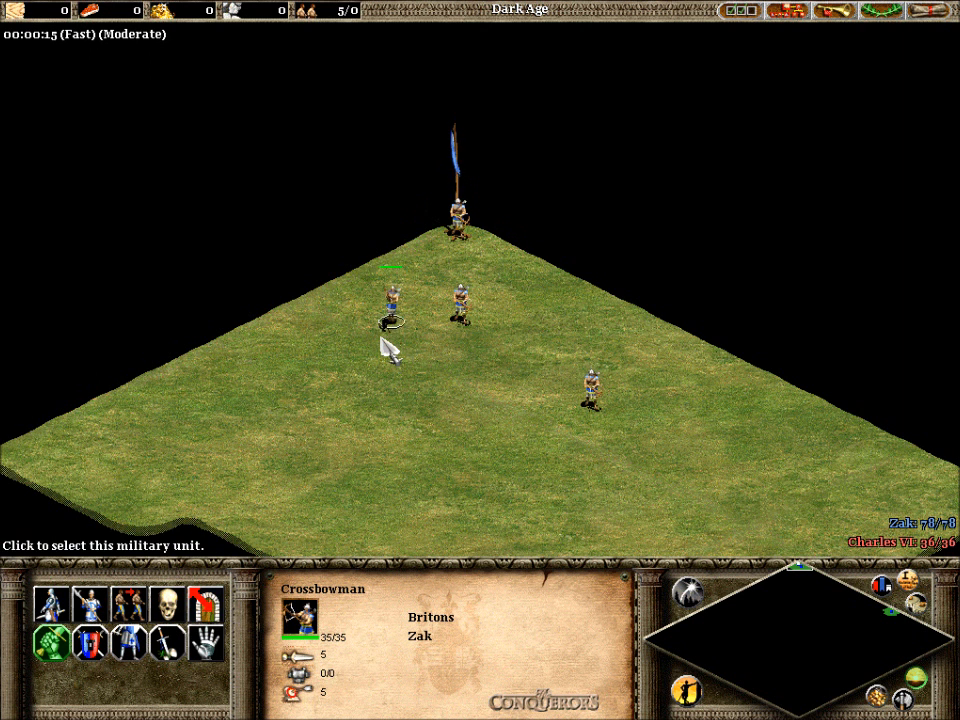
pyautogui.click(458, 220)
pyautogui.rightClick(523, 325)
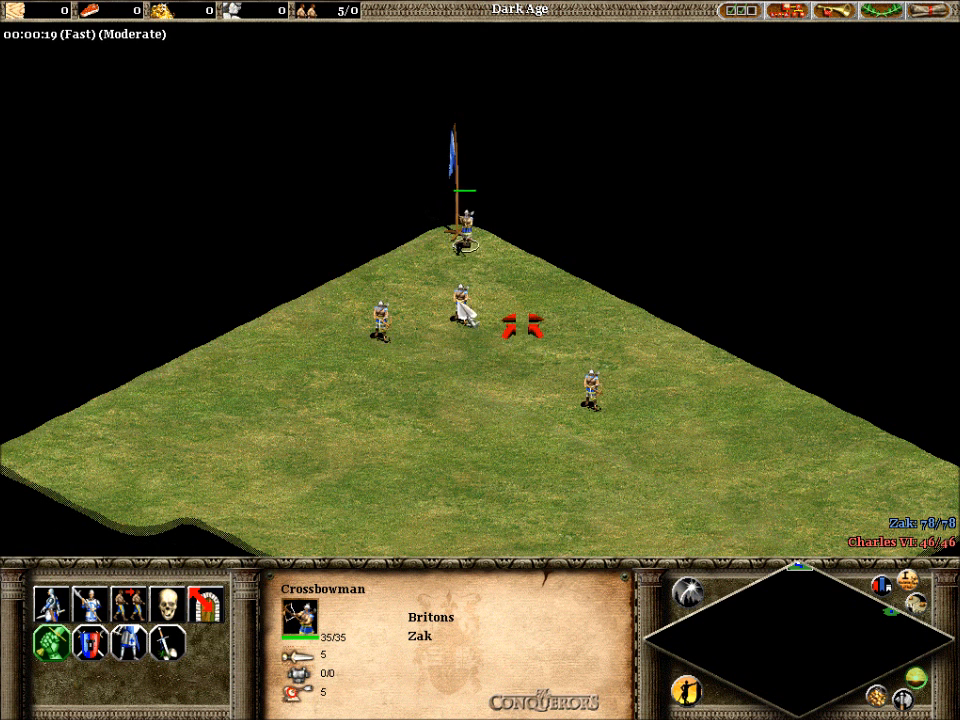
pyautogui.click(457, 219)
pyautogui.rightClick(240, 447)
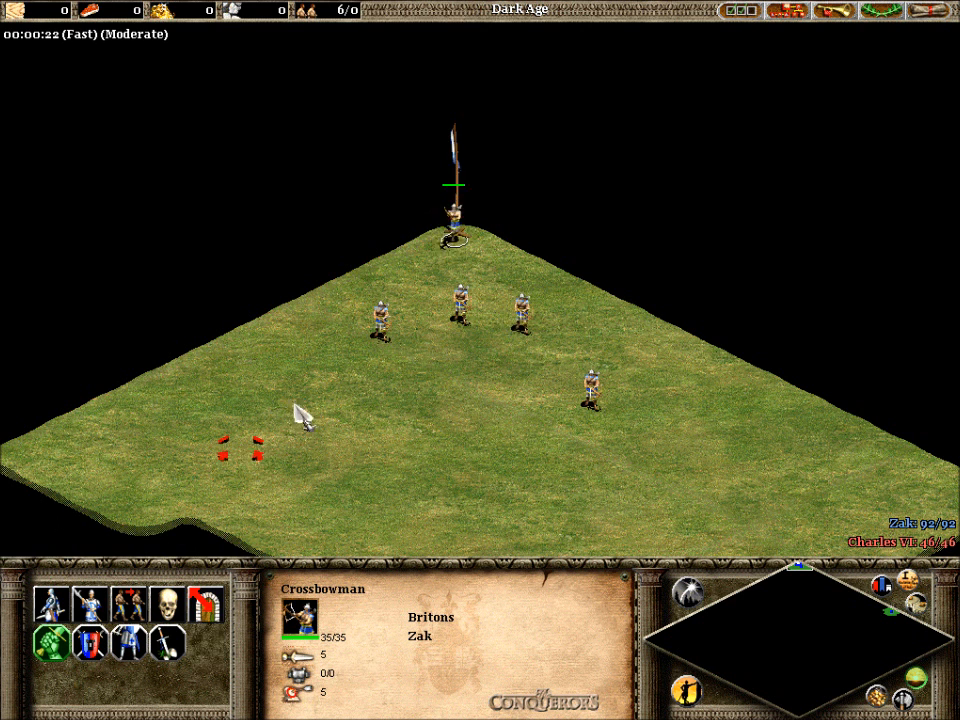
pyautogui.click(471, 243)
pyautogui.rightClick(482, 337)
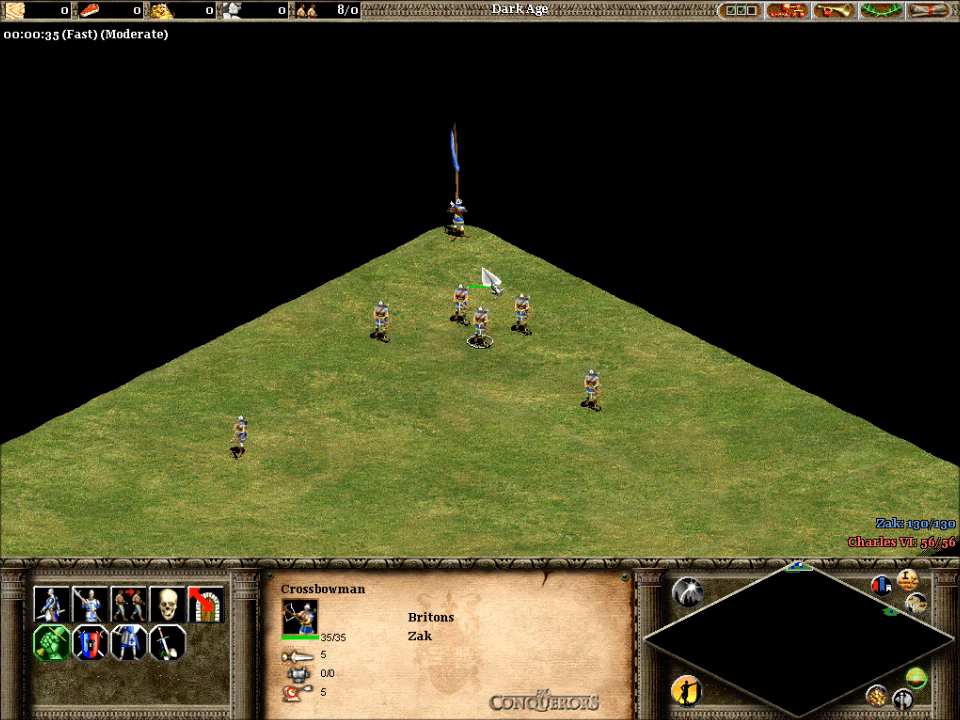
pyautogui.click(930, 10)
pyautogui.click(552, 246)
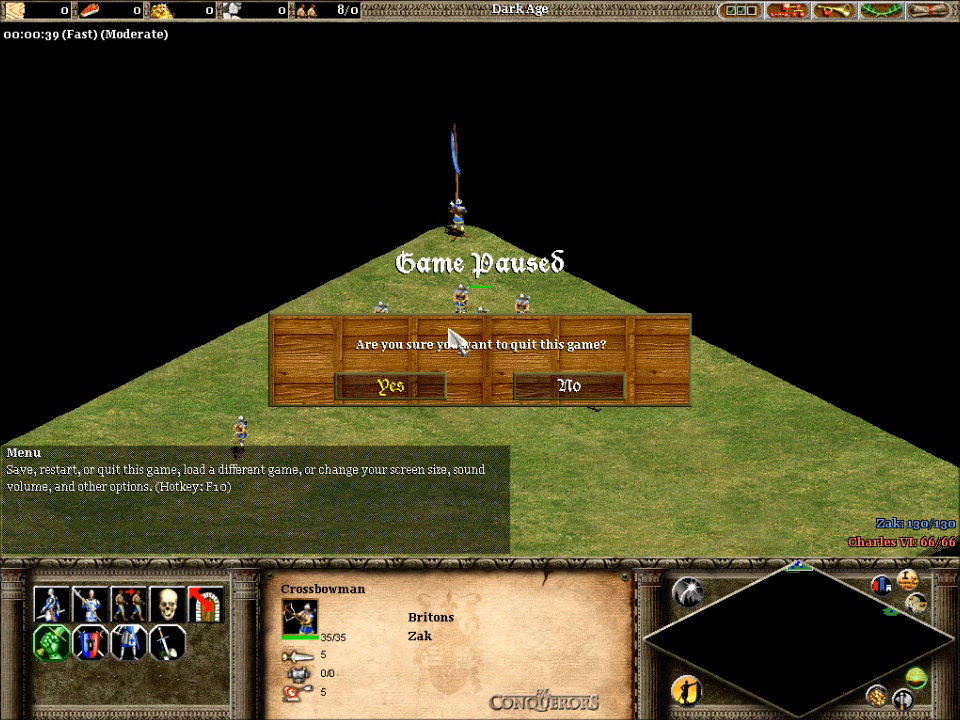
pyautogui.click(390, 386)
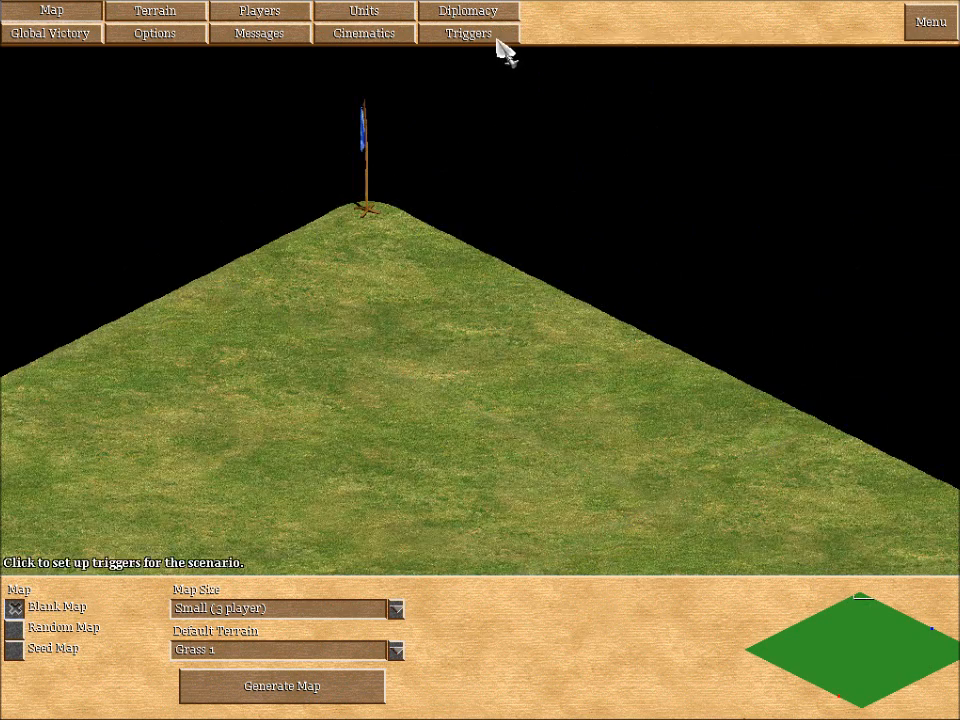
# Review the Hello Youtube trigger's condition and its Create Object effect with the location at the flag.
pyautogui.click(497, 40)
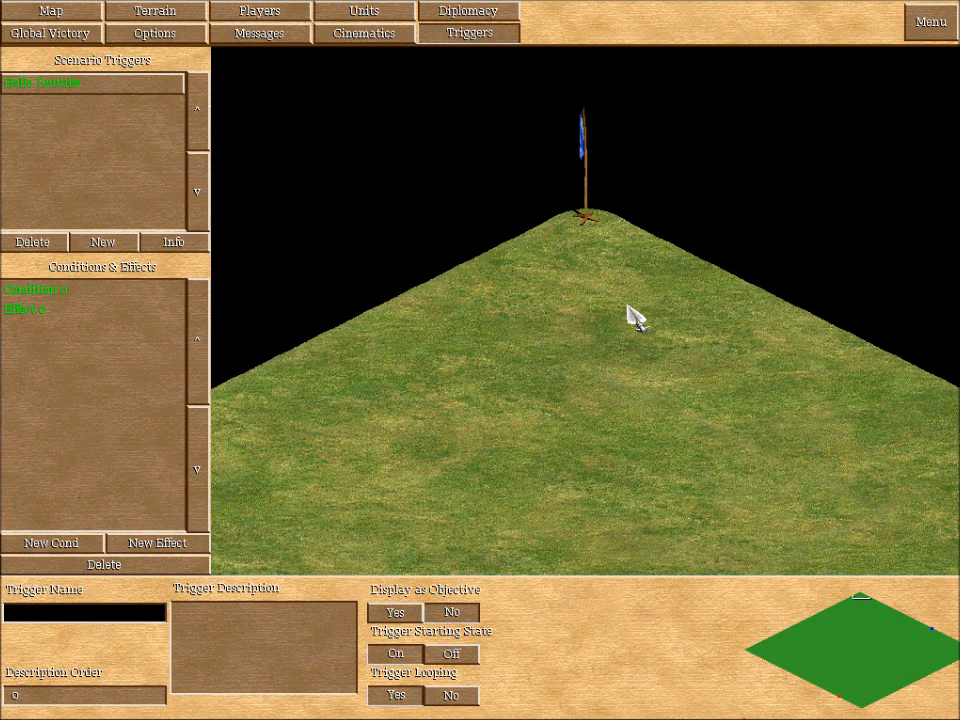
pyautogui.click(114, 289)
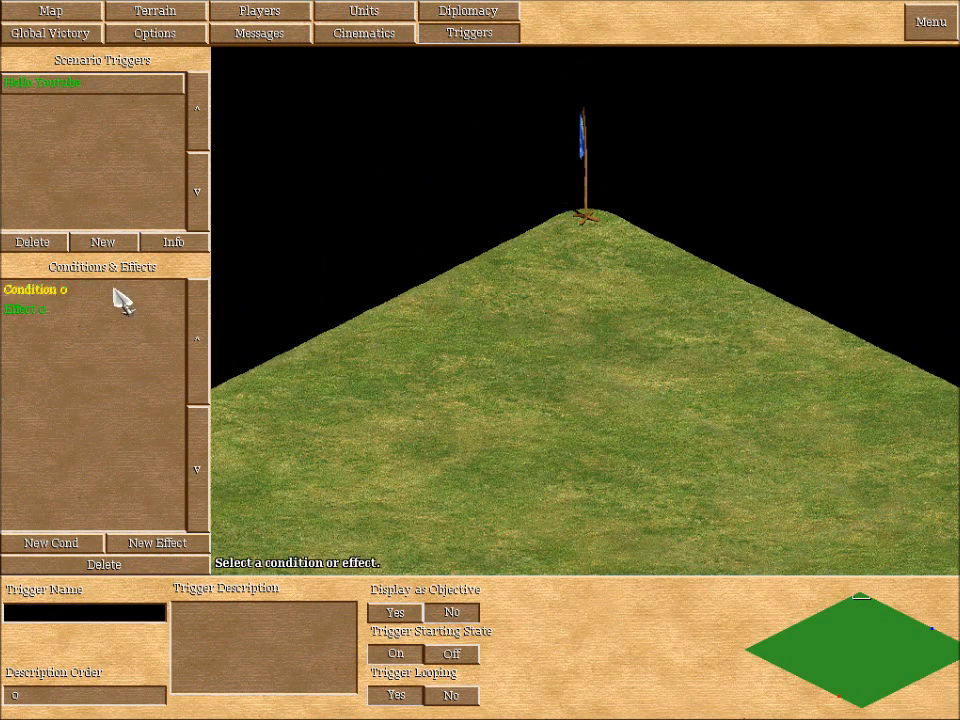
pyautogui.click(86, 310)
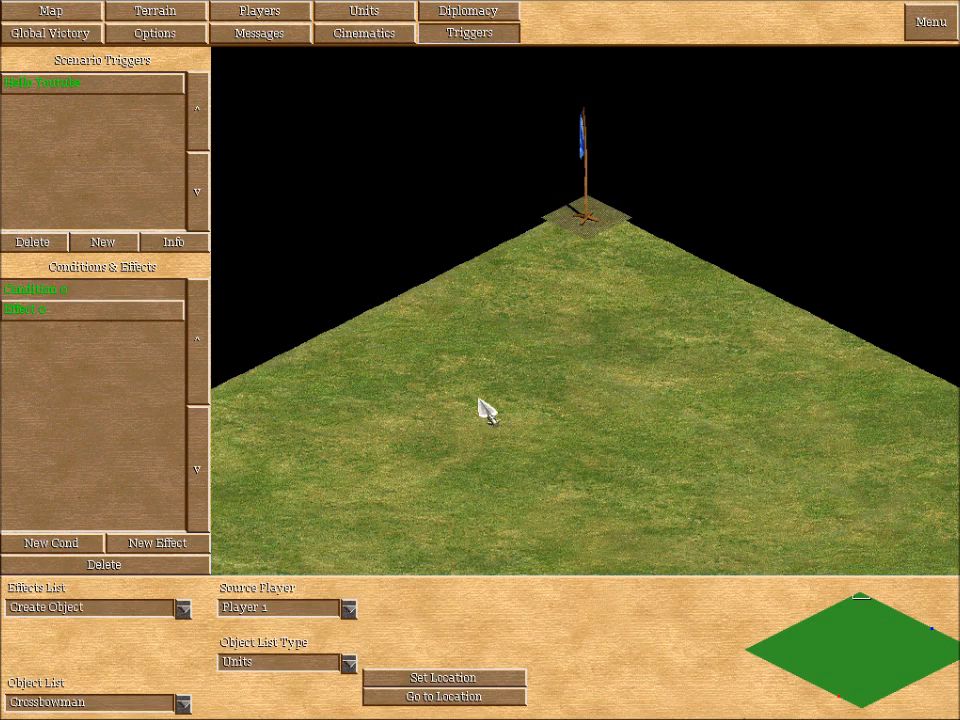